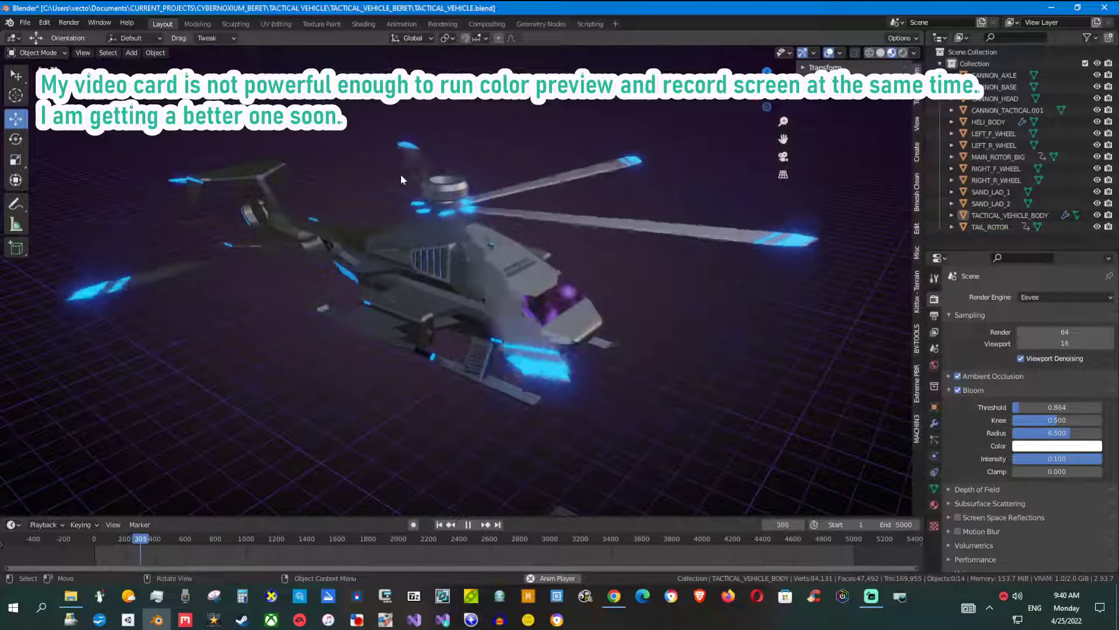
Examine the helicopter from the front, sides, rear and above, including its rotors, skids and cockpit.
middle_drag(431, 204, 506, 173)
middle_drag(412, 197, 459, 259)
middle_drag(491, 222, 215, 260)
middle_drag(267, 309, 711, 204)
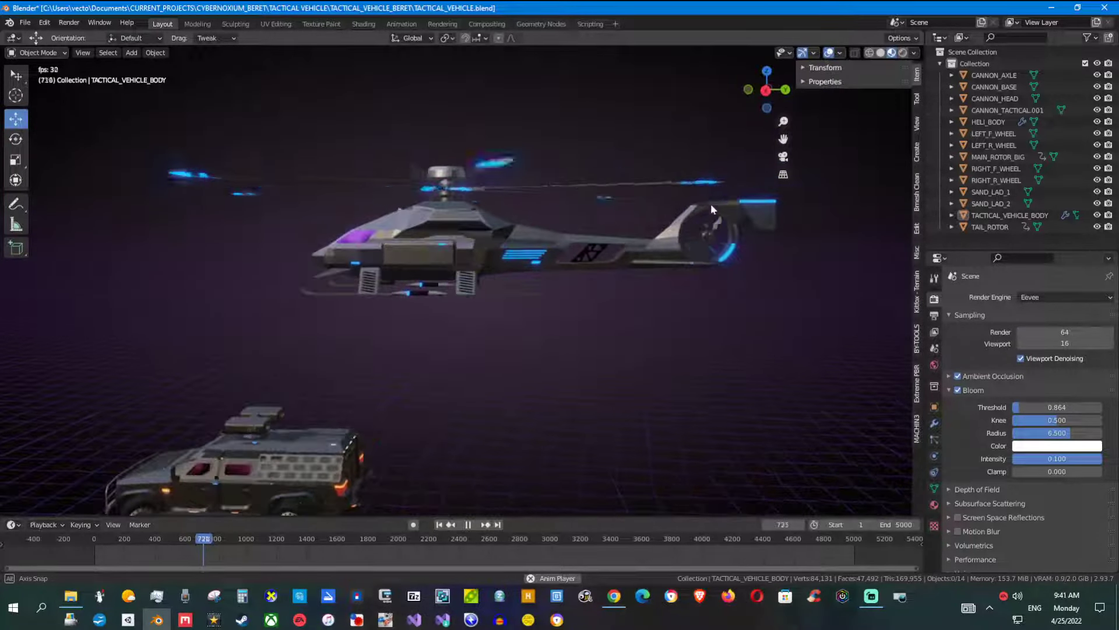
middle_drag(449, 236, 452, 363)
middle_drag(409, 334, 570, 148)
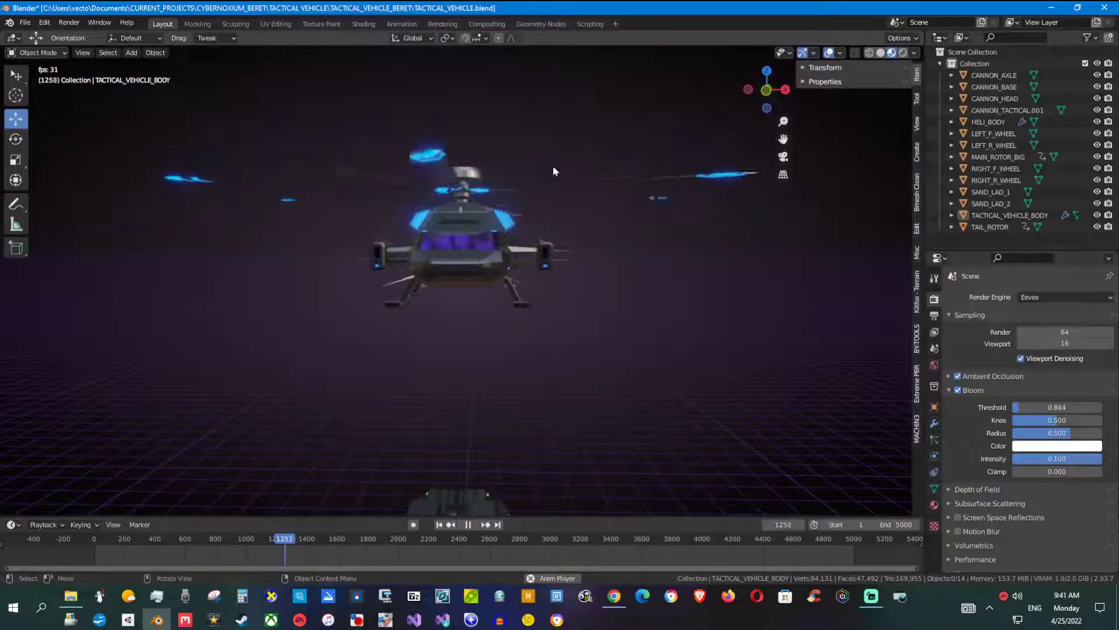
middle_drag(545, 241, 835, 394)
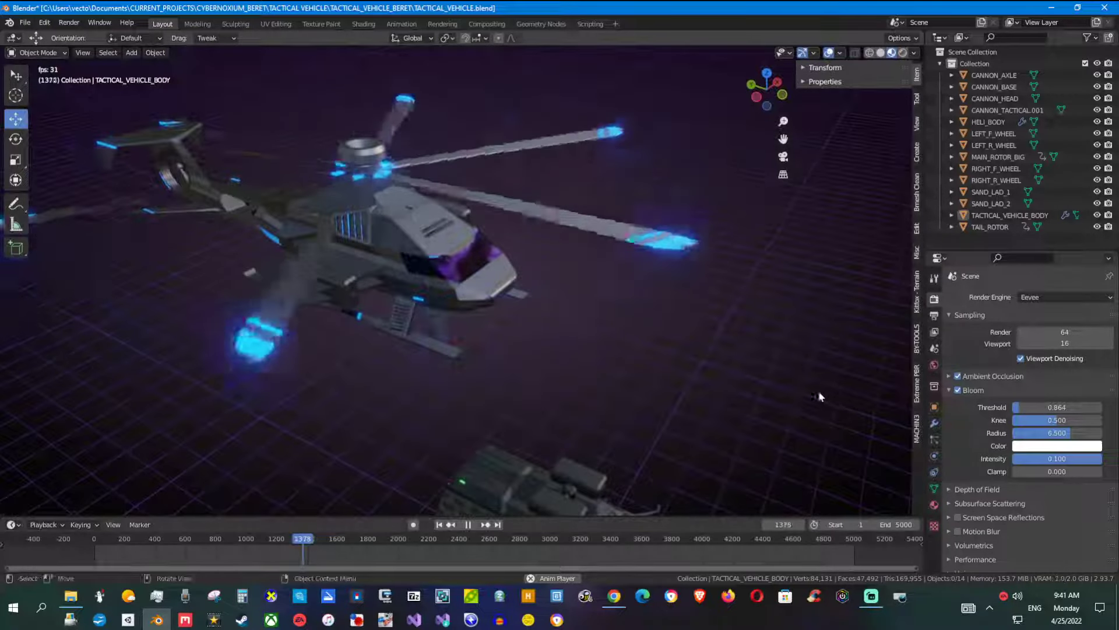
shift+middle_drag(461, 321, 750, 122)
middle_drag(537, 197, 12, 262)
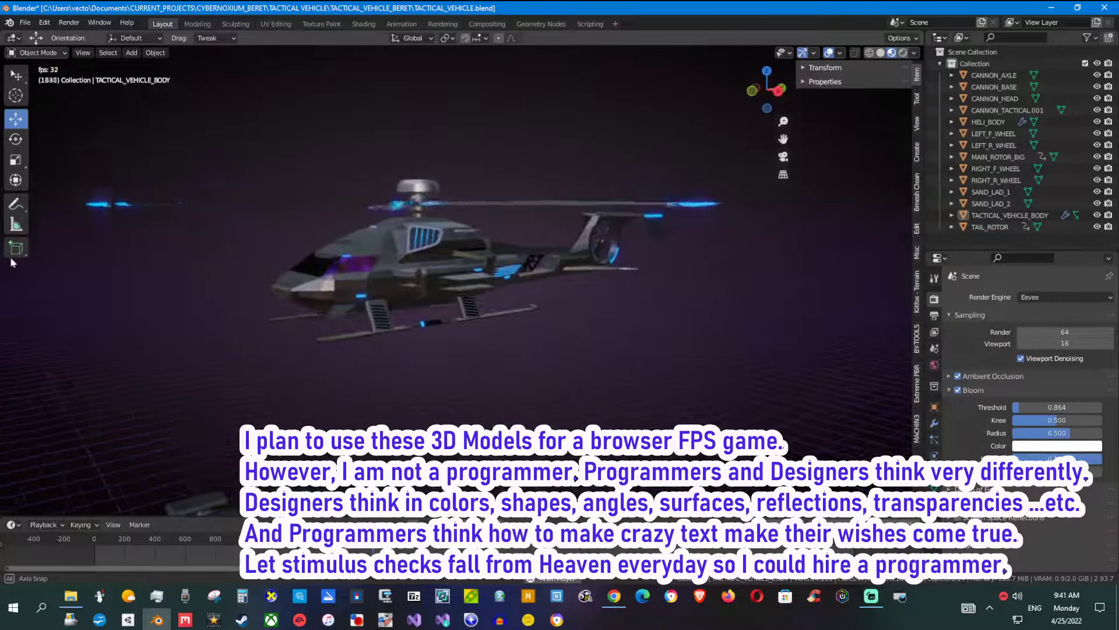
Examine the tactical vehicle below the helicopter, moving in on its side, front wheel and tire.
shift+middle_drag(404, 296, 647, 70)
scroll(396, 349, up, 3)
middle_drag(396, 349, 567, 300)
middle_drag(366, 255, 572, 279)
shift+middle_drag(710, 306, 619, 275)
scroll(645, 312, down, 3)
middle_drag(543, 349, 457, 353)
scroll(488, 236, up, 1)
middle_drag(658, 281, 597, 310)
scroll(599, 315, up, 2)
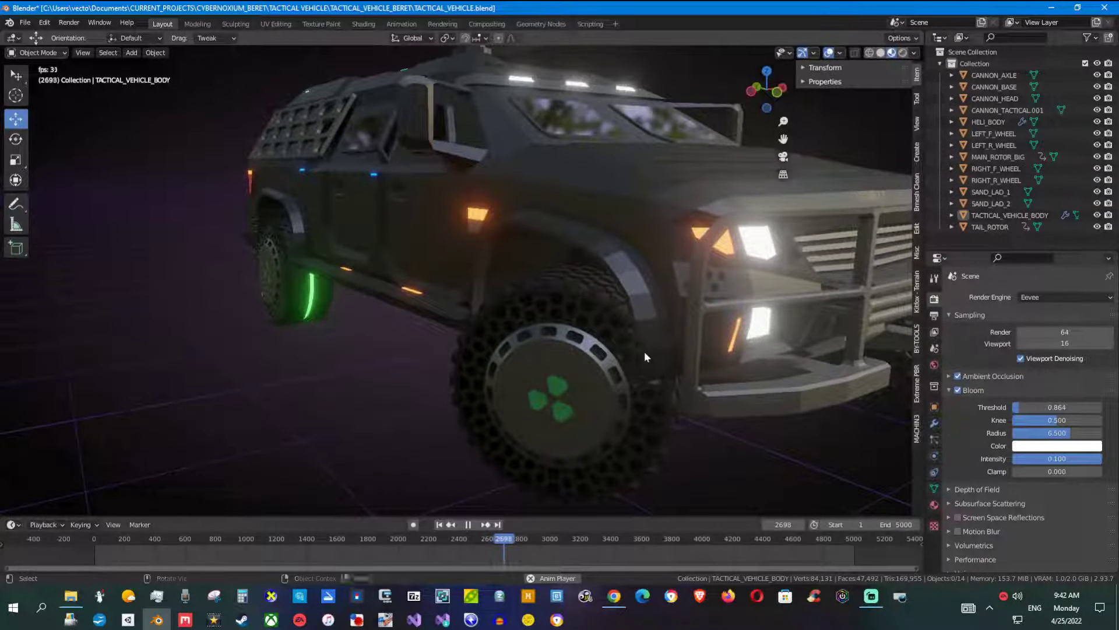
Inspect the tactical vehicle's hood, grille, headlights and bumper guard up close from several angles.
shift+middle_drag(645, 351, 552, 282)
middle_drag(711, 180, 583, 336)
shift+middle_drag(650, 208, 480, 292)
scroll(538, 229, up, 1)
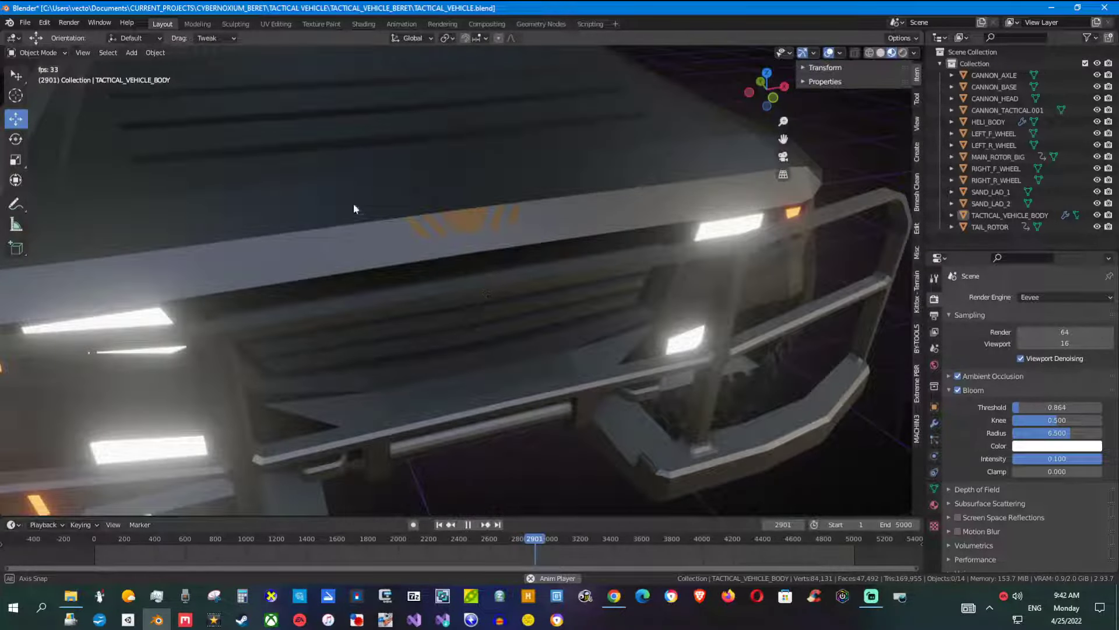
middle_drag(354, 208, 536, 314)
scroll(600, 288, up, 3)
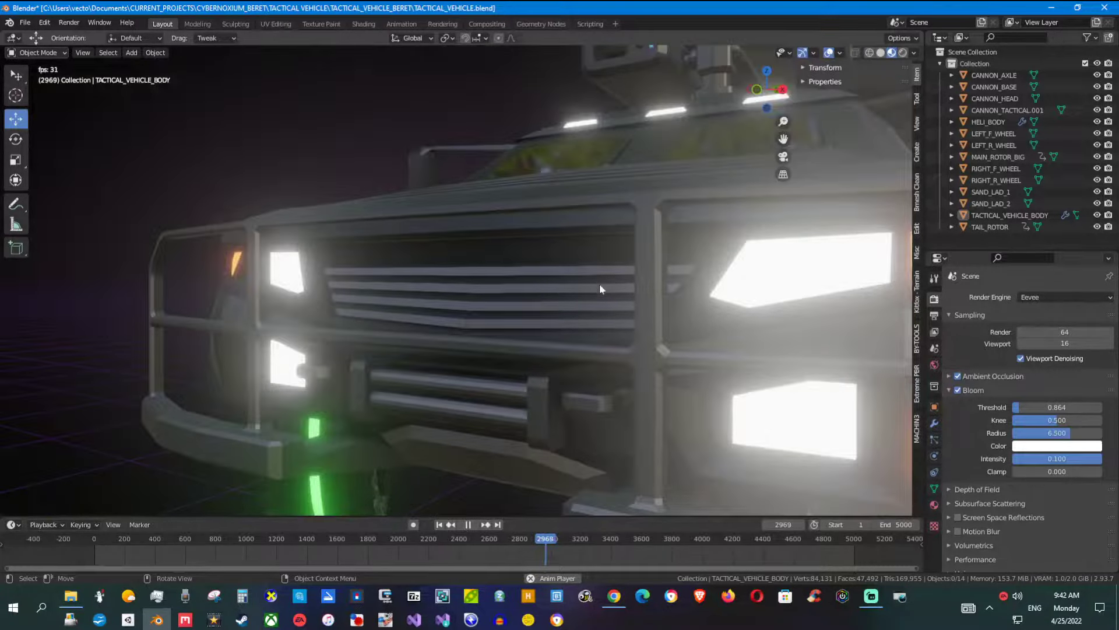
scroll(600, 288, down, 3)
middle_drag(545, 300, 702, 309)
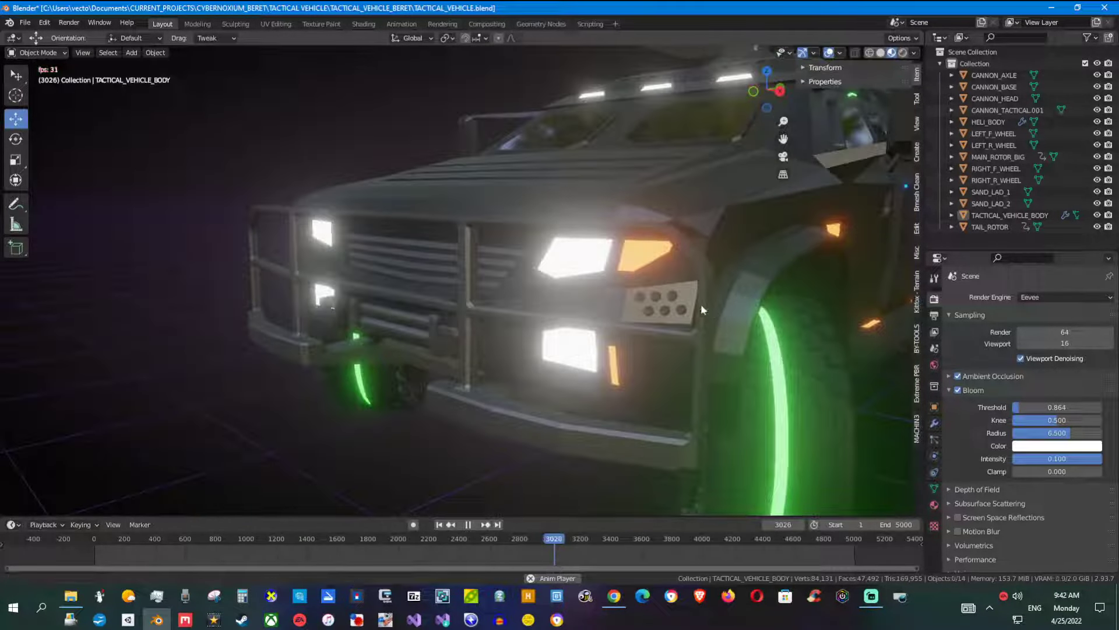
scroll(602, 257, down, 5)
scroll(642, 307, down, 2)
Examine the whole tactical vehicle from above, behind and the sides, including its roof cannons and tail lights.
middle_drag(634, 245, 434, 365)
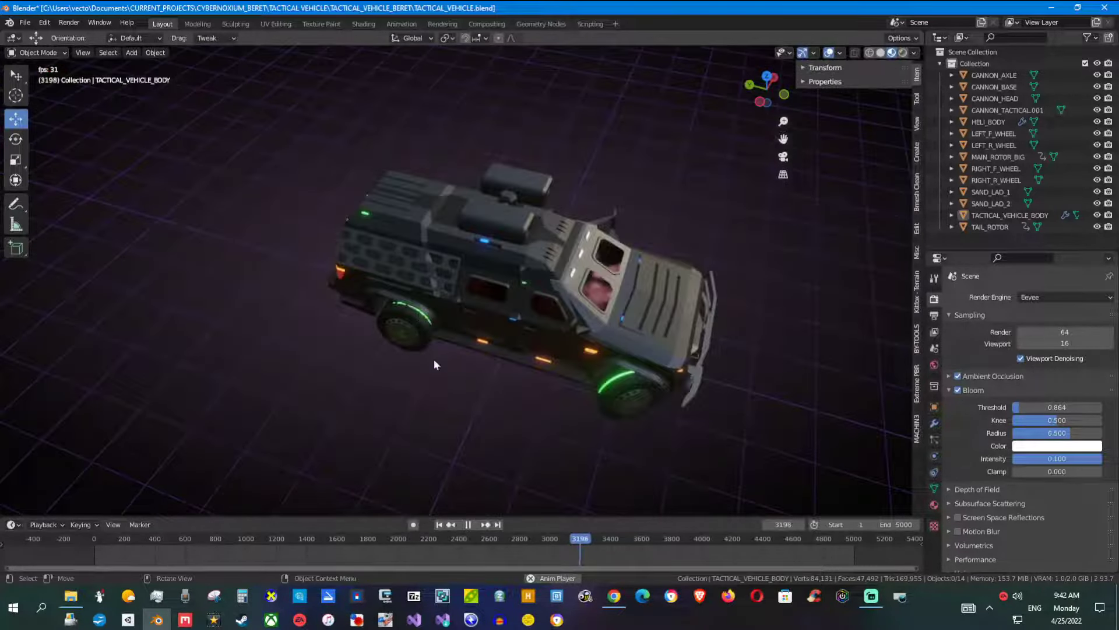
middle_drag(547, 356, 528, 295)
middle_drag(479, 323, 586, 297)
middle_drag(512, 305, 571, 262)
mouse_move(475, 299)
middle_down()
mouse_move(513, 289)
mouse_move(460, 305)
mouse_move(446, 323)
mouse_move(488, 302)
middle_up()
scroll(487, 303, up, 1)
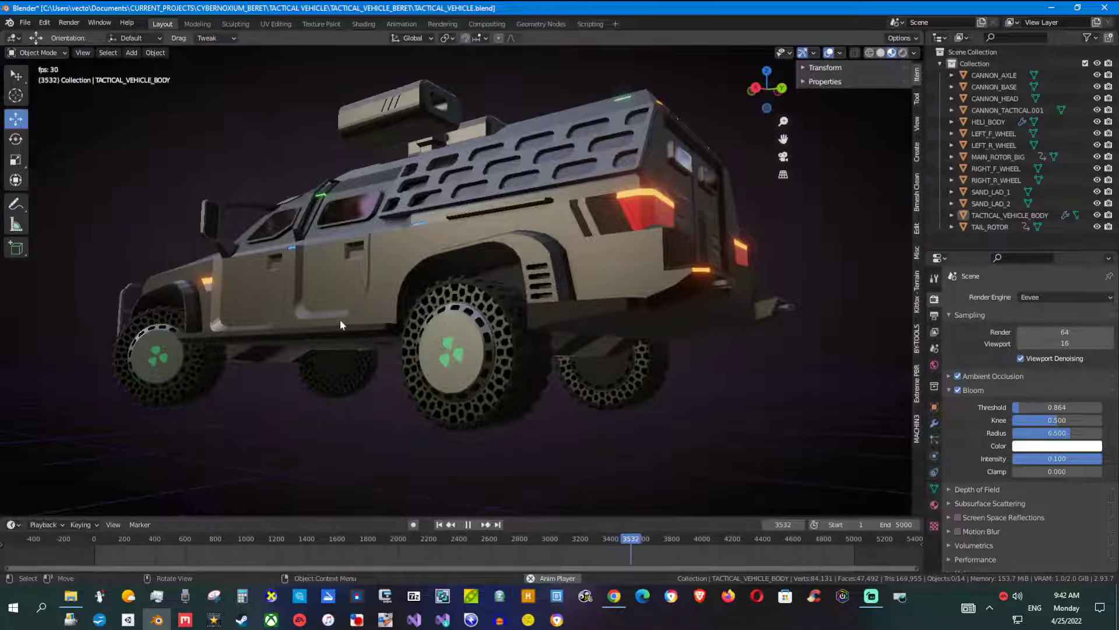
middle_drag(341, 325, 682, 337)
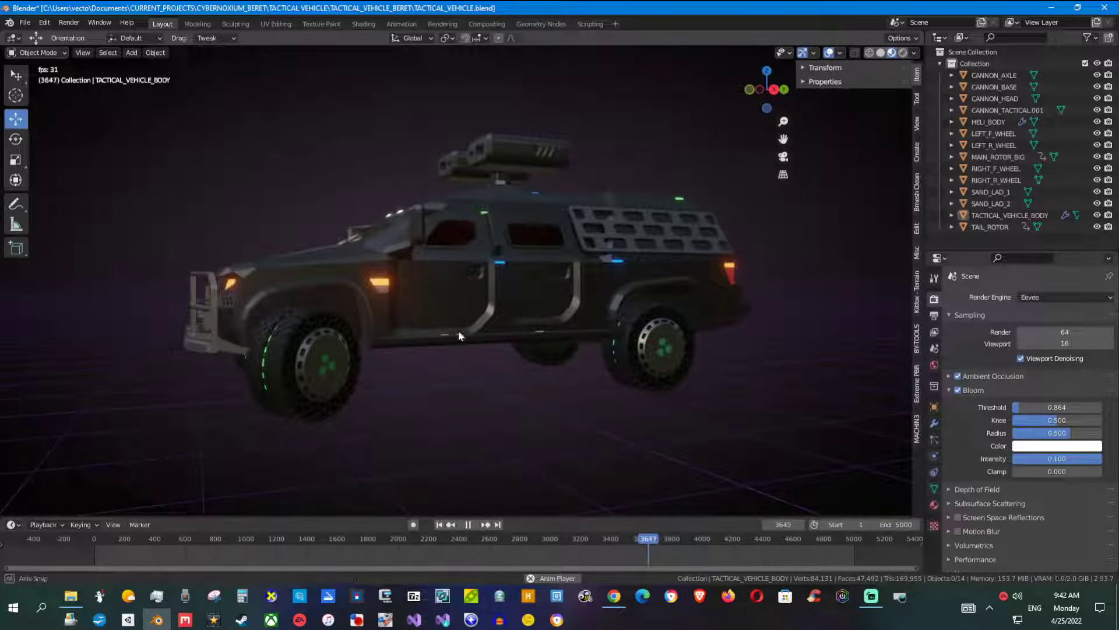
middle_drag(458, 330, 593, 379)
scroll(468, 349, down, 2)
middle_drag(467, 348, 509, 303)
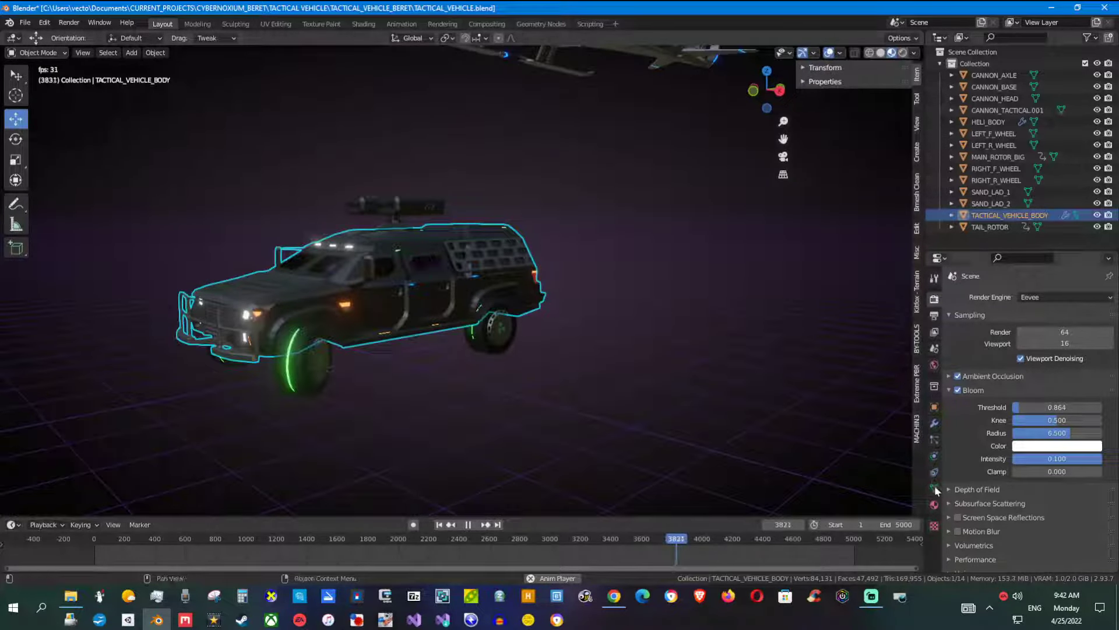
Set the MILITARY_BODYCOLOR base color of the tactical vehicle body to gold with hue 0.088, saturation 0.954 and value 0.367.
click(934, 505)
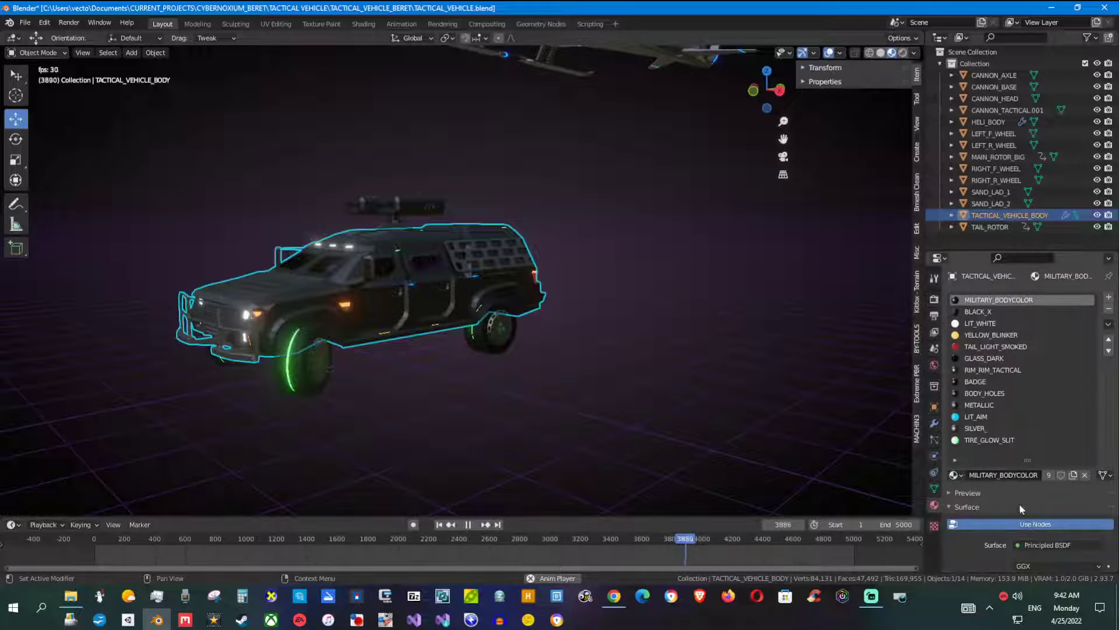
scroll(1027, 511, down, 5)
click(1045, 479)
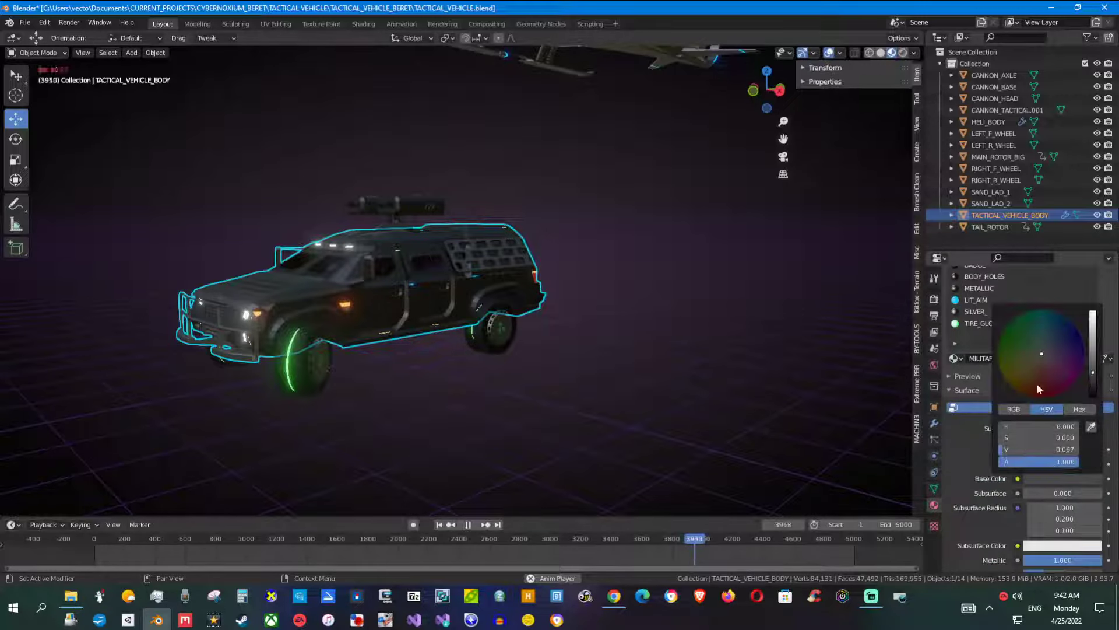
drag(1093, 372, 1094, 348)
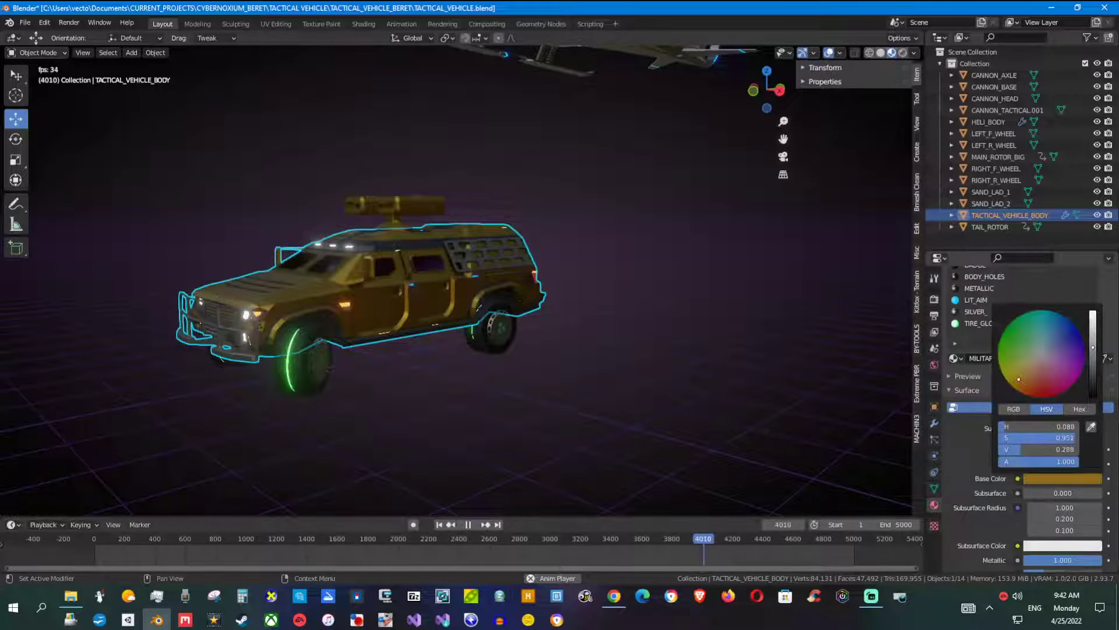
scroll(586, 309, up, 2)
shift+middle_drag(408, 388, 512, 349)
click(513, 349)
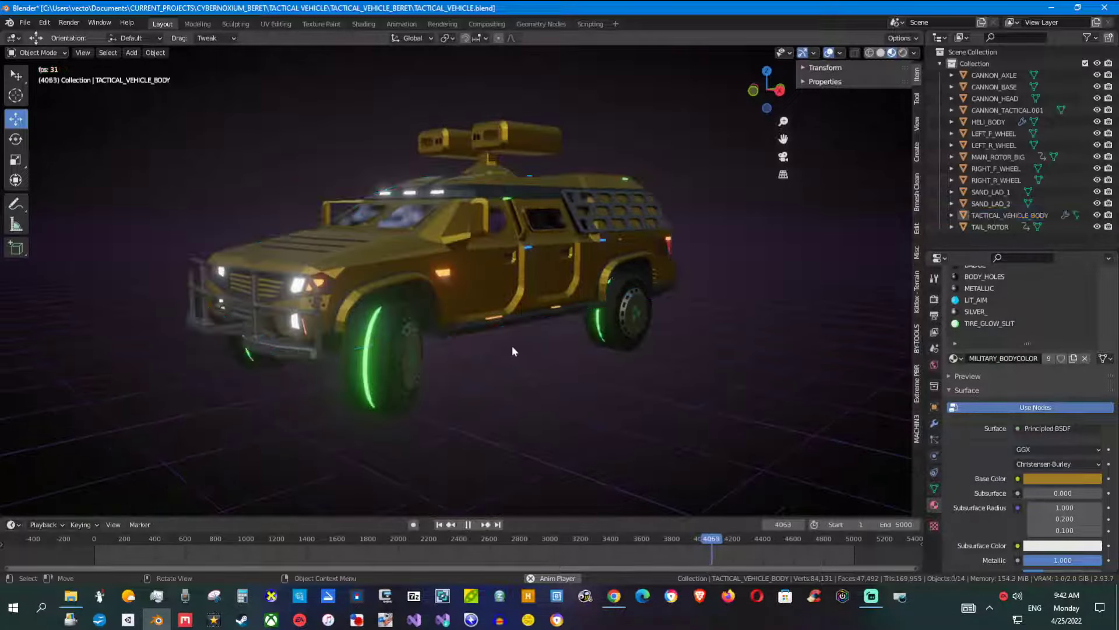
Examine the gold paint on the tactical vehicle from the front, both sides and up close.
middle_drag(464, 271, 567, 298)
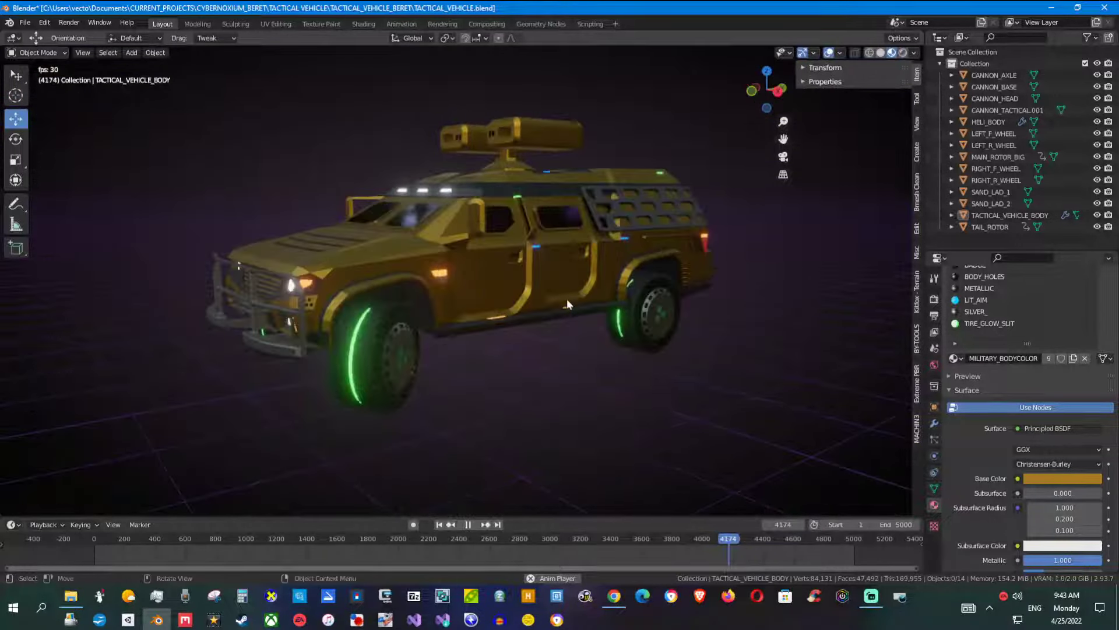
middle_drag(445, 274, 535, 295)
middle_drag(625, 297, 600, 258)
middle_drag(554, 322, 693, 315)
scroll(512, 320, up, 3)
scroll(512, 323, up, 2)
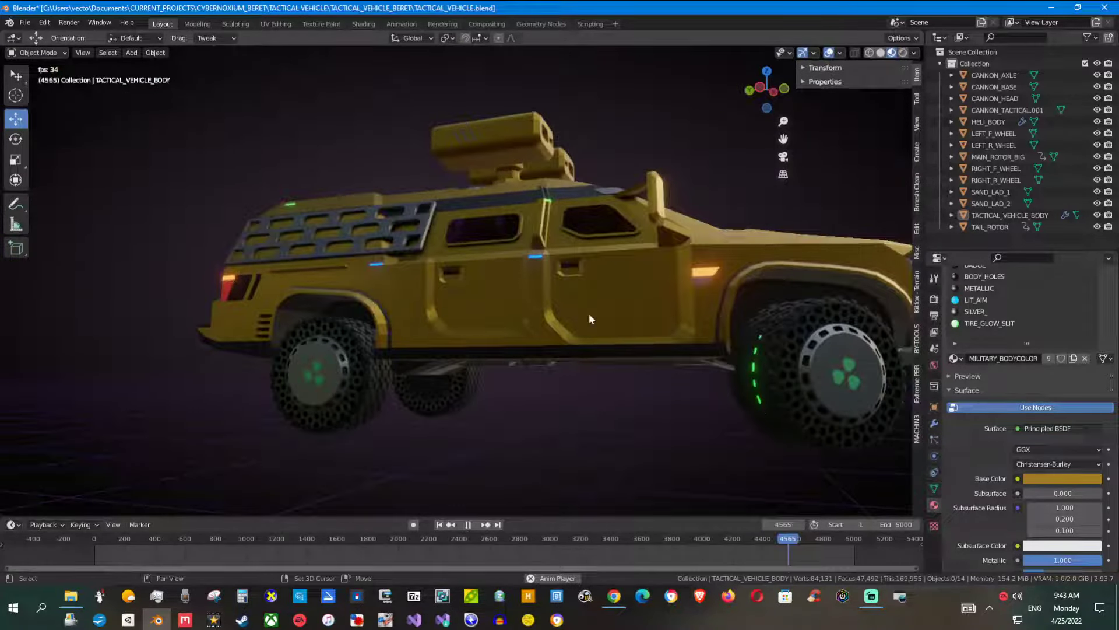
mouse_move(604, 312)
middle_down()
mouse_move(668, 284)
mouse_move(754, 292)
mouse_move(590, 307)
middle_up()
scroll(760, 289, down, 1)
scroll(618, 242, down, 4)
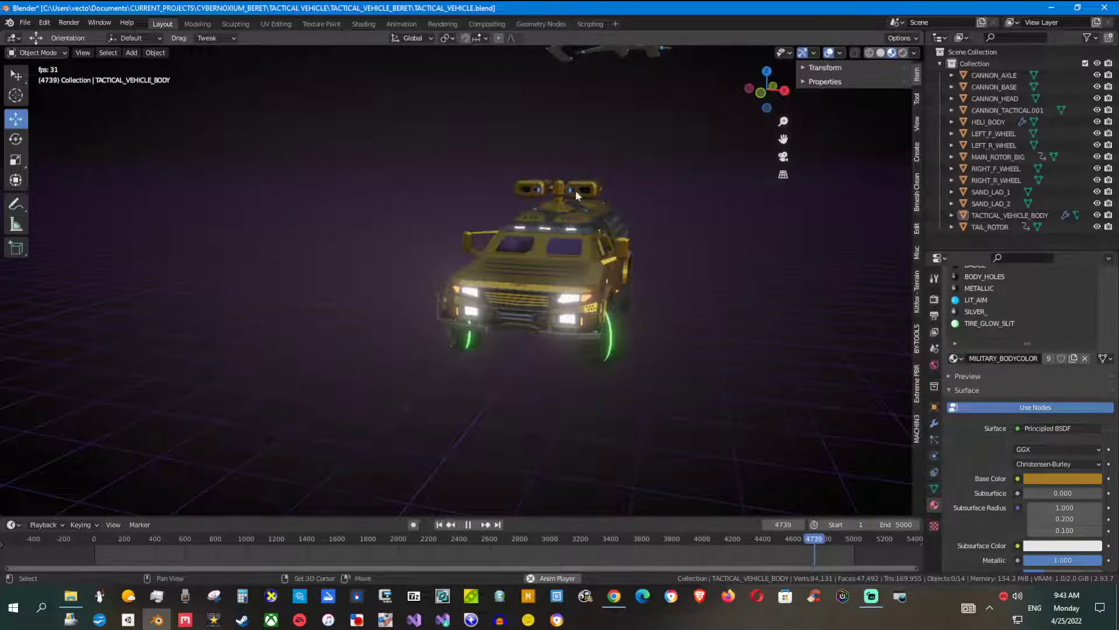
Set the base color of the helicopter body's METAL_HELICOPTER material to gold with hue 0.099, saturation 0.965 and value 0.429.
shift+middle_drag(582, 174, 562, 287)
shift+middle_drag(582, 124, 564, 275)
scroll(562, 271, up, 3)
click(599, 256)
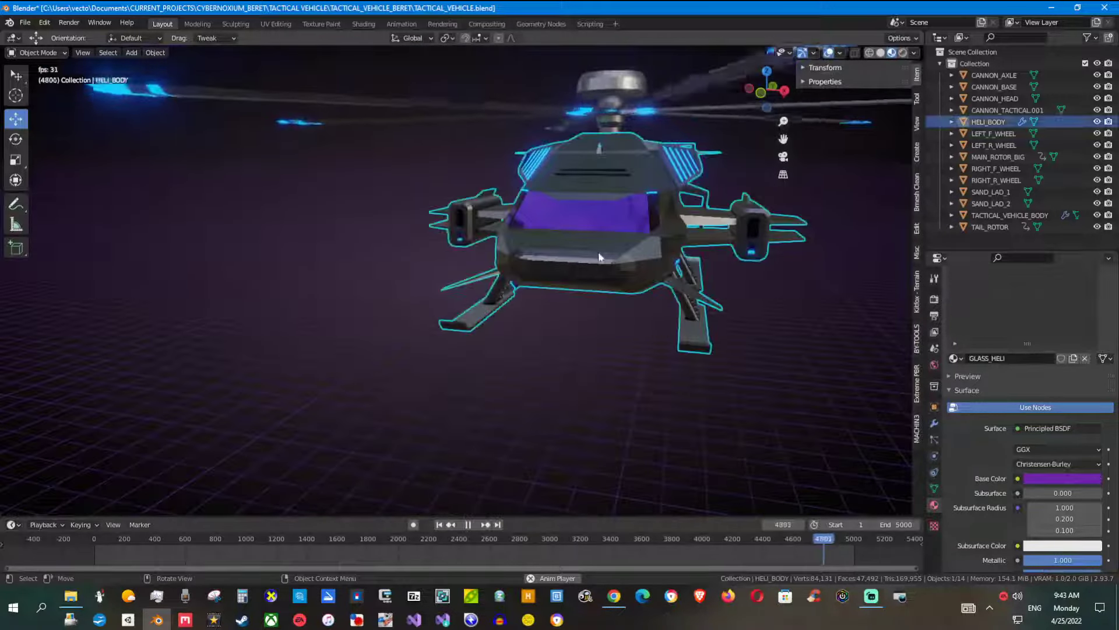
scroll(1017, 345, up, 5)
click(1004, 300)
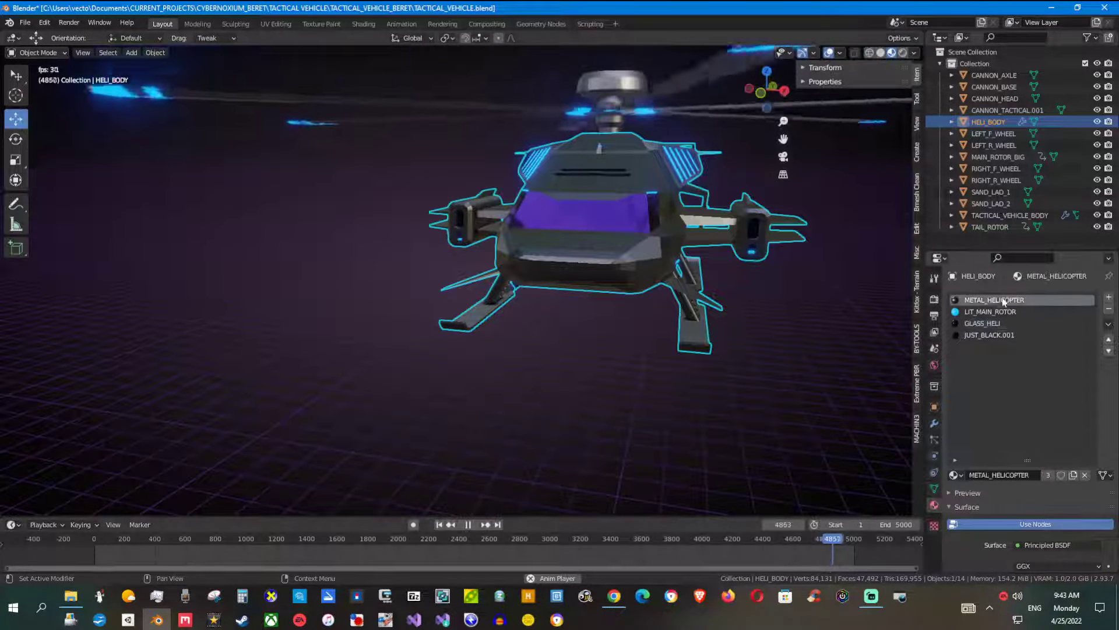
scroll(1014, 388, down, 5)
click(1044, 455)
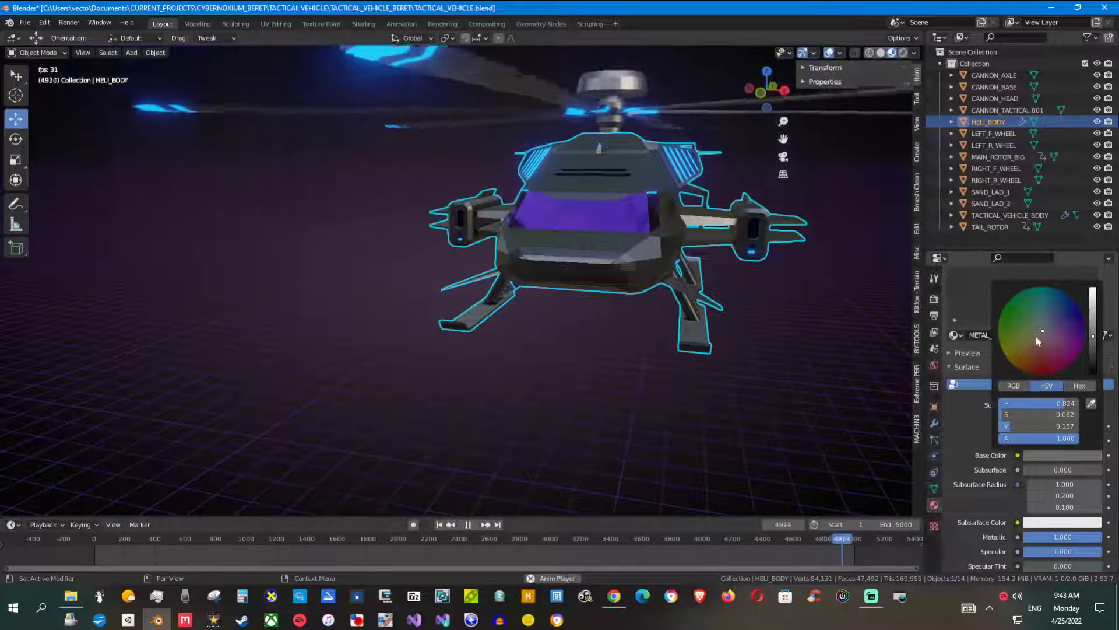
drag(1039, 342, 1025, 348)
drag(1095, 342, 1094, 306)
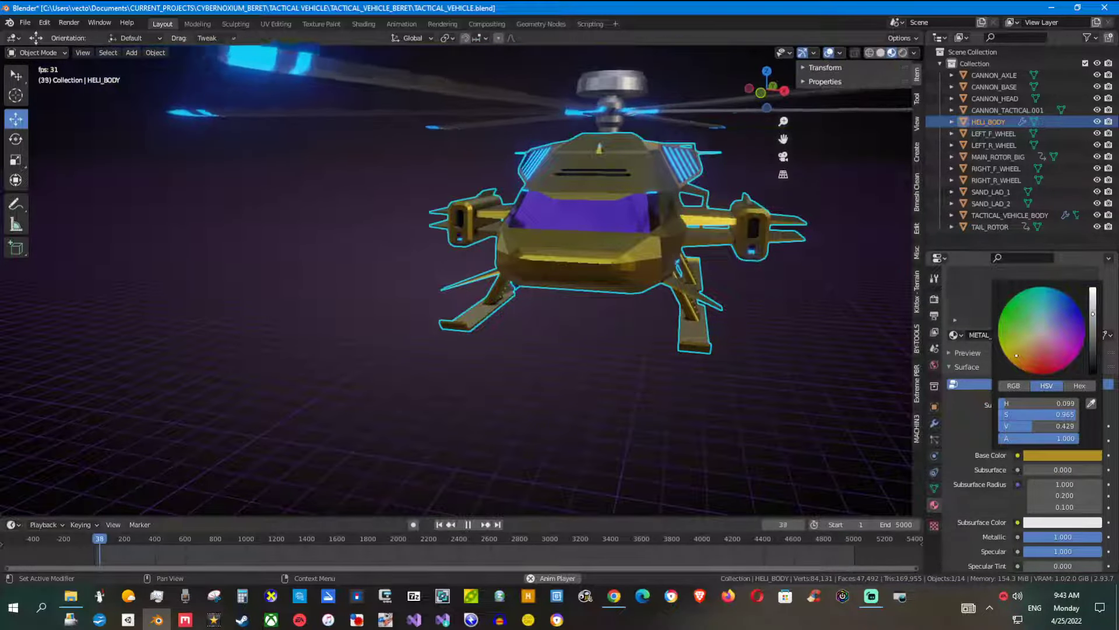
Try pink and olive tints on the METAL_HELICOPTER base color and settle on gold.
mouse_move(1032, 353)
mouse_down()
mouse_move(1060, 351)
mouse_move(1051, 344)
mouse_up()
middle_drag(690, 290, 660, 293)
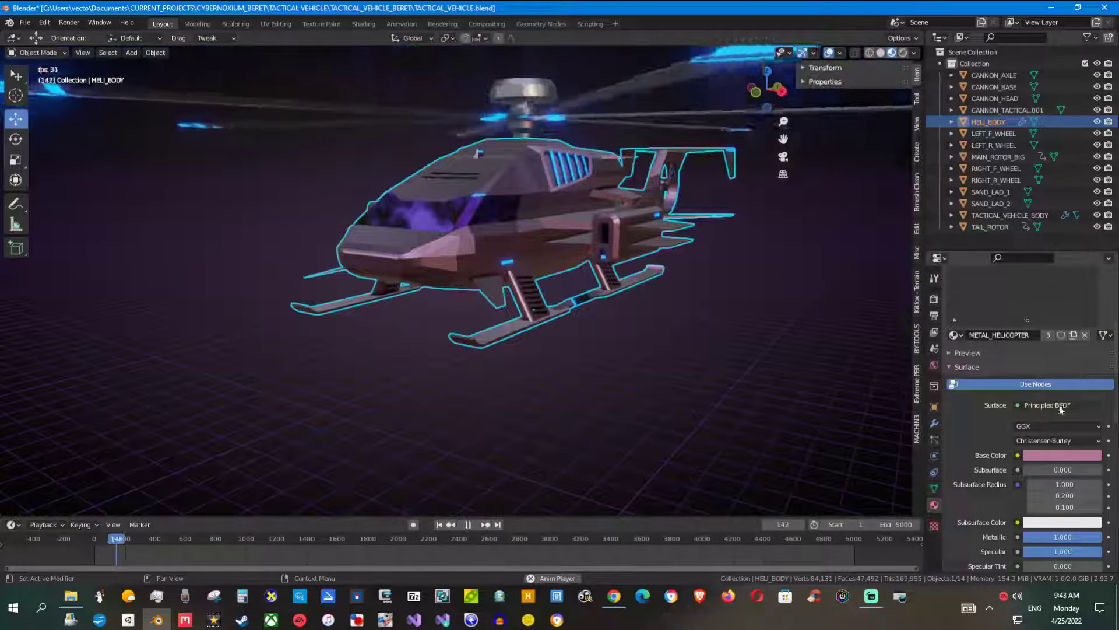
click(1060, 457)
drag(1049, 342, 1030, 302)
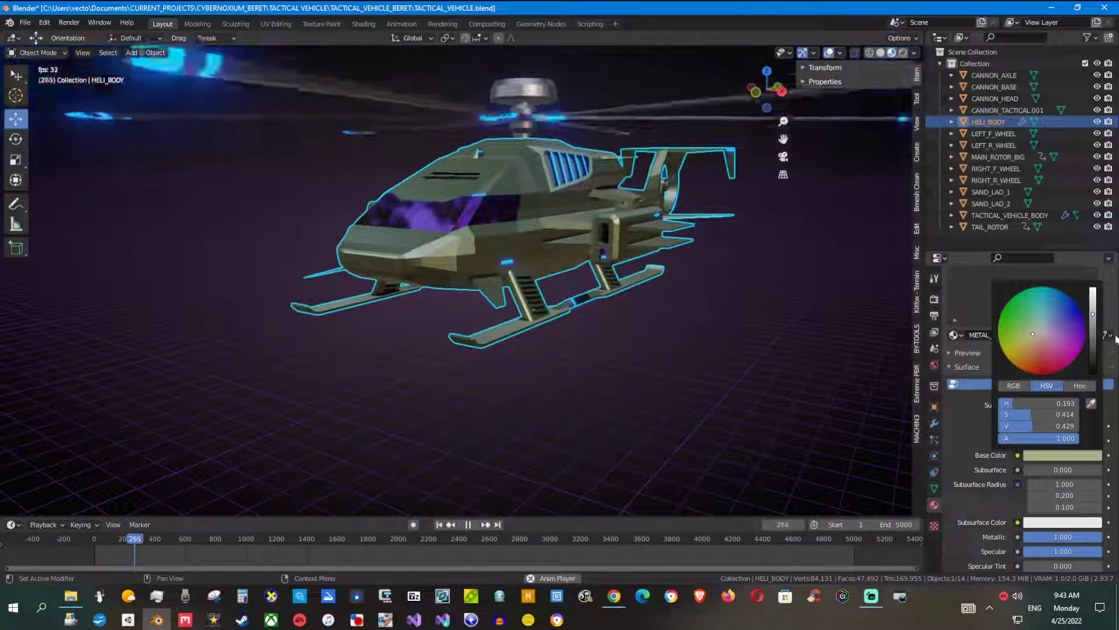
mouse_move(1093, 316)
mouse_down()
mouse_move(1093, 328)
mouse_move(1093, 317)
mouse_up()
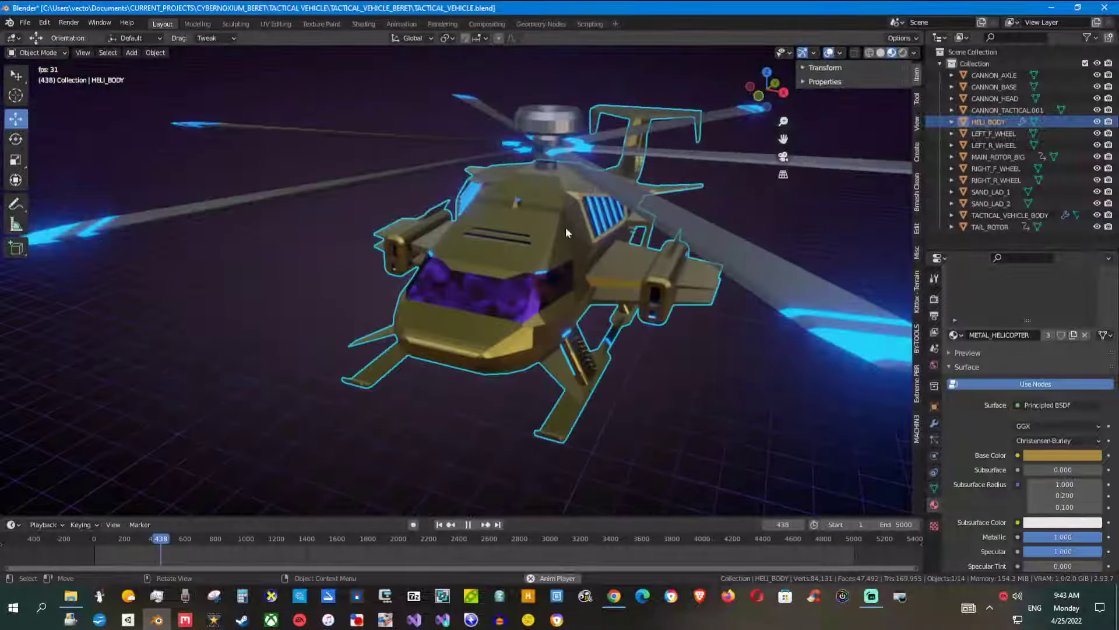
Set the base color of the main rotor's METAL_HELICOPTER.001 material to a brighter yellow gold and deselect the rotor.
middle_drag(600, 271, 627, 268)
click(586, 205)
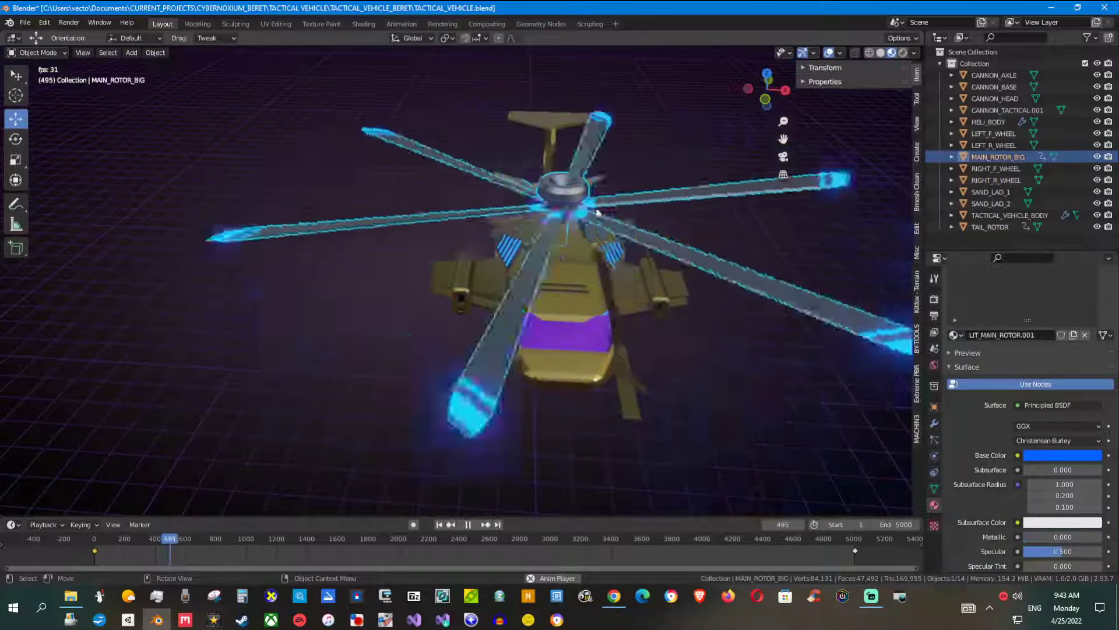
scroll(1012, 321, up, 6)
click(1002, 301)
scroll(1063, 406, down, 2)
scroll(1061, 407, down, 5)
click(1062, 431)
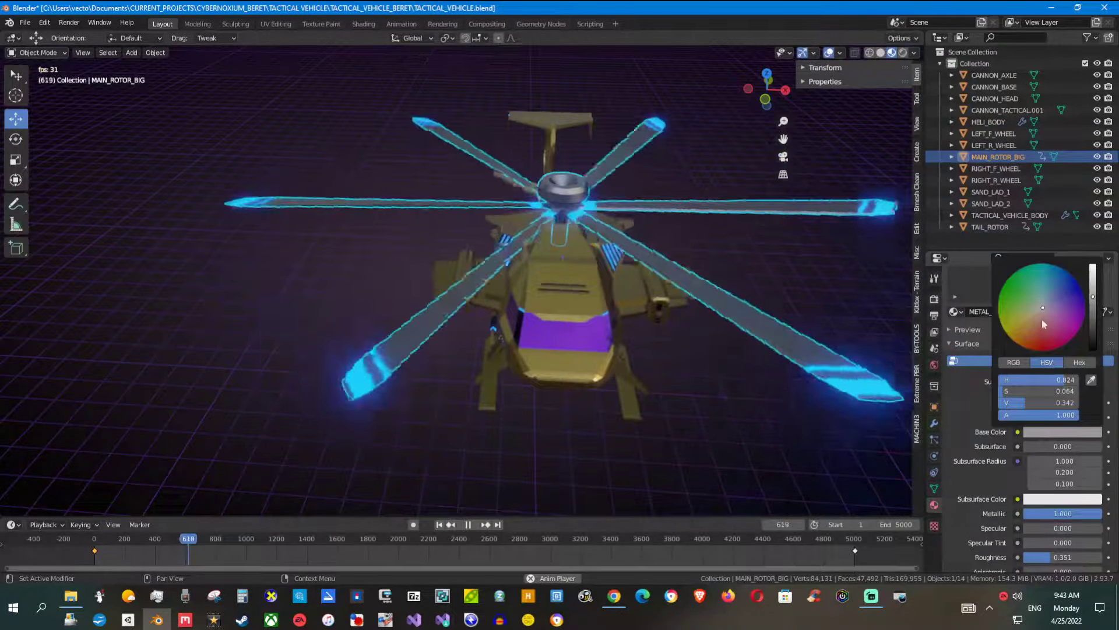
mouse_move(1037, 317)
mouse_down()
mouse_move(1037, 334)
mouse_move(1024, 323)
mouse_up()
drag(1093, 296, 1093, 286)
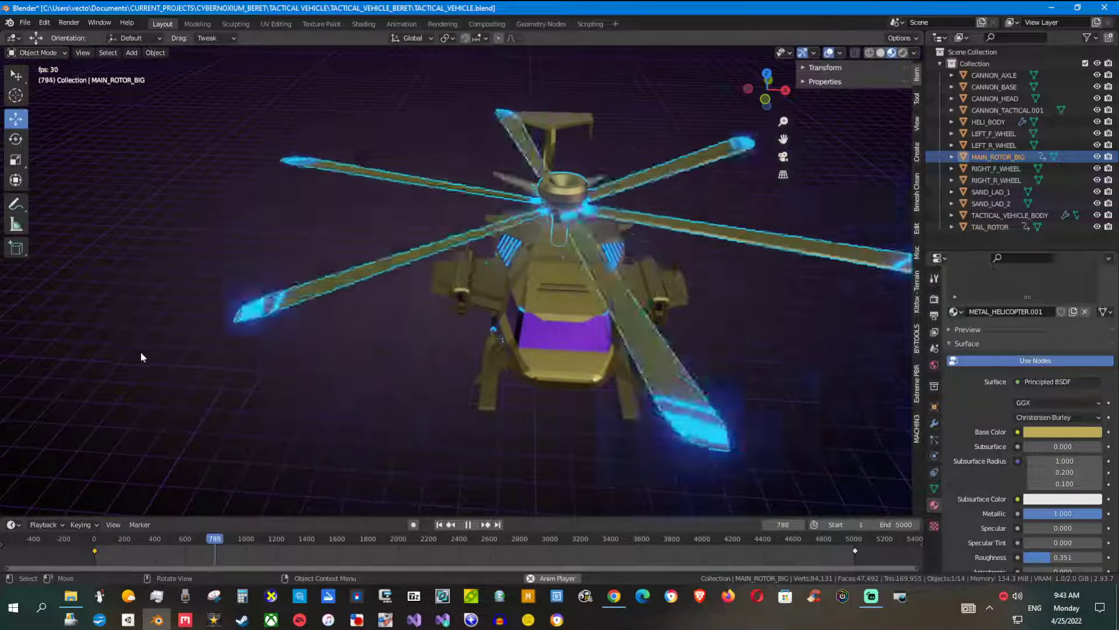
click(223, 379)
Change the tactical vehicle body's MILITARY_BODYCOLOR base color to a muted olive green.
middle_drag(223, 379, 615, 263)
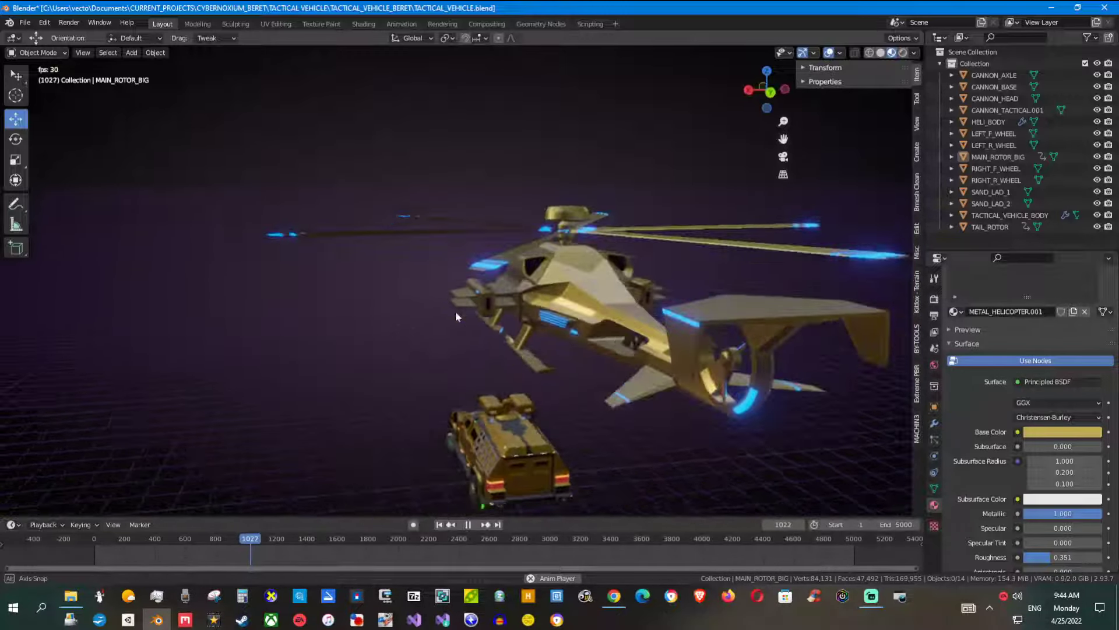
middle_drag(591, 293, 409, 207)
scroll(466, 189, up, 2)
middle_drag(526, 206, 505, 290)
scroll(505, 290, up, 2)
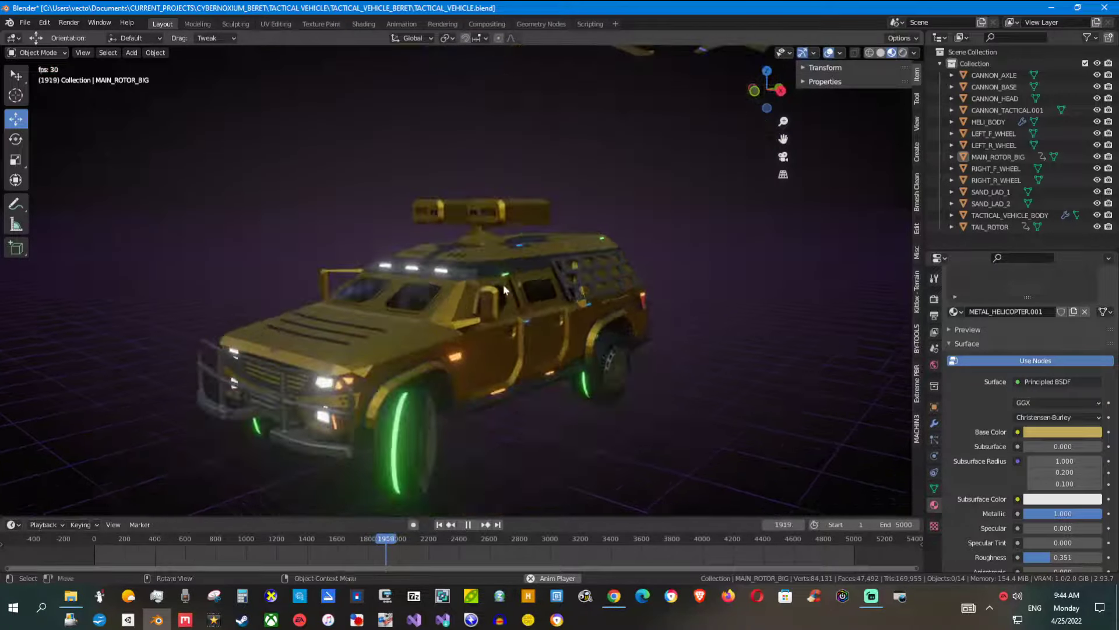
click(548, 355)
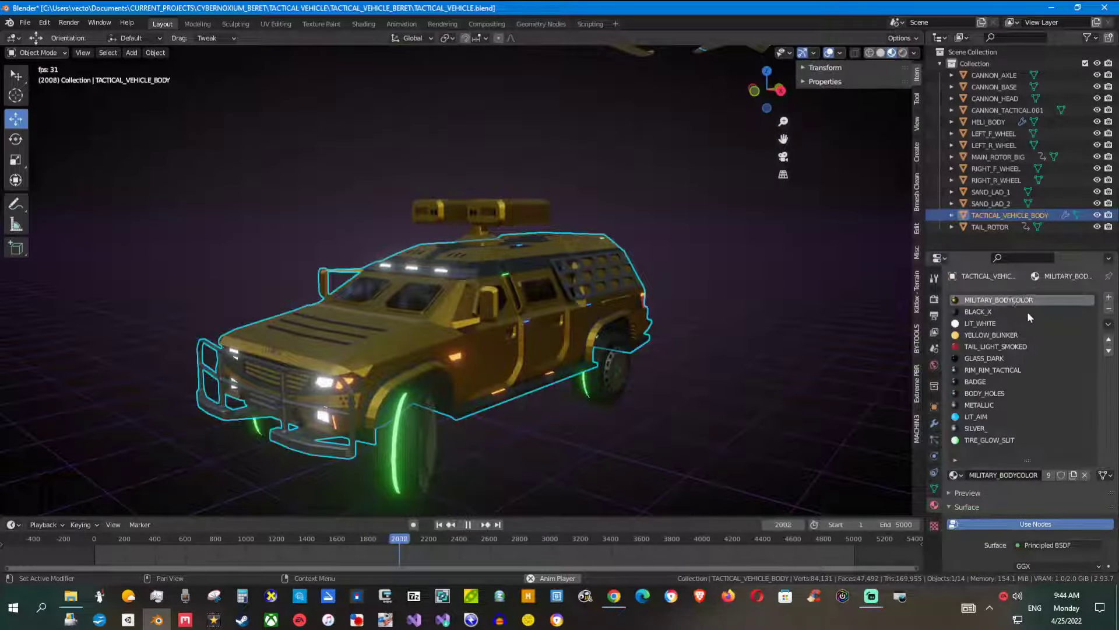
scroll(1029, 316, down, 6)
click(1048, 437)
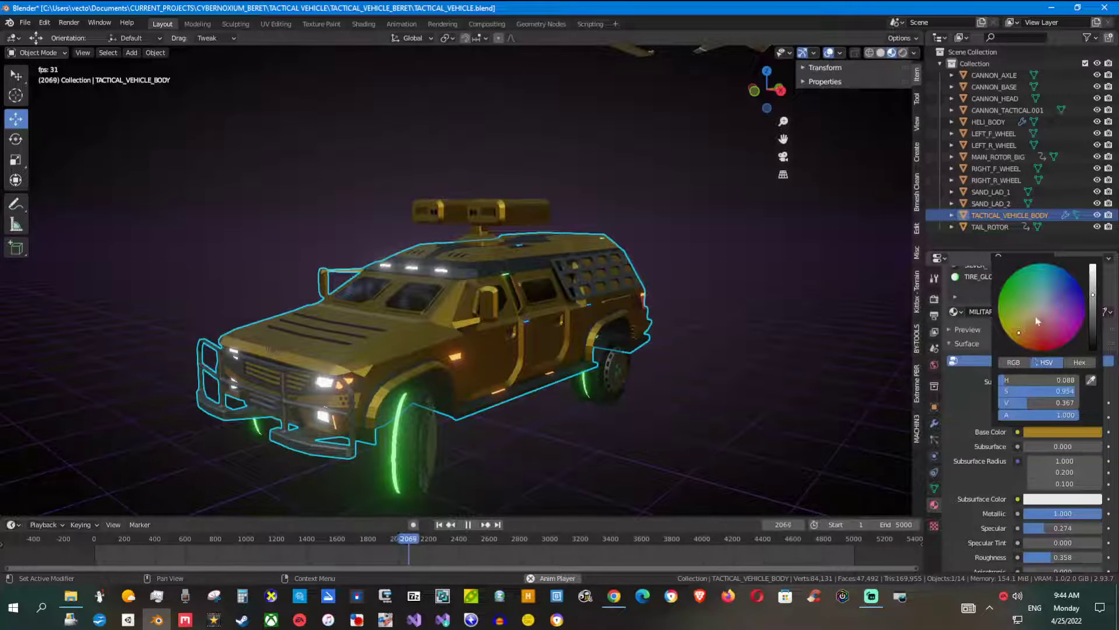
click(1034, 311)
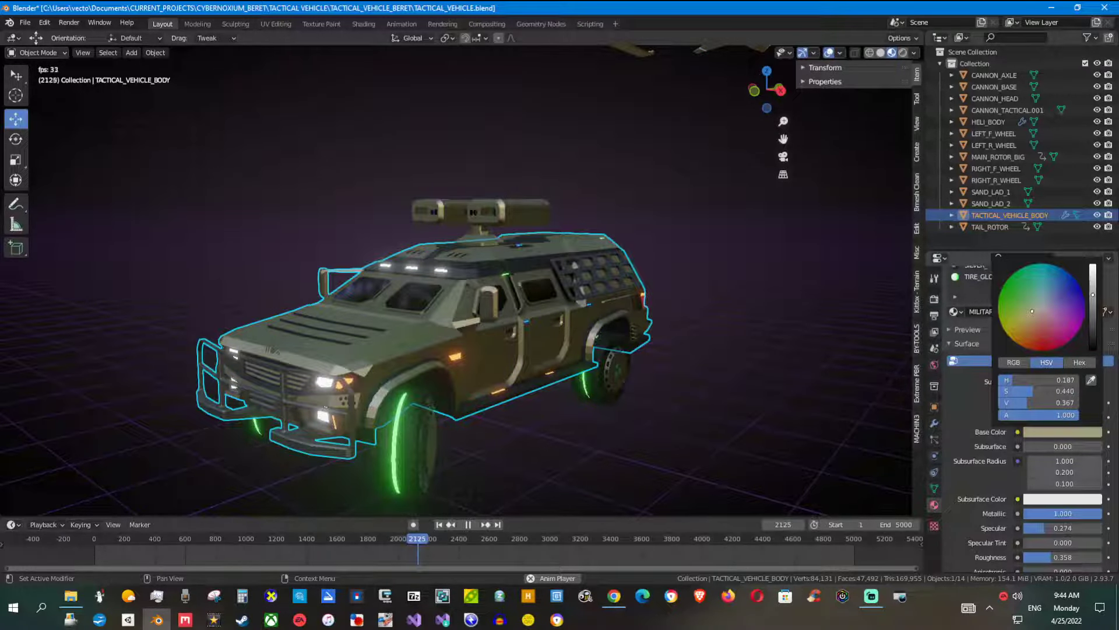
middle_drag(670, 291, 575, 320)
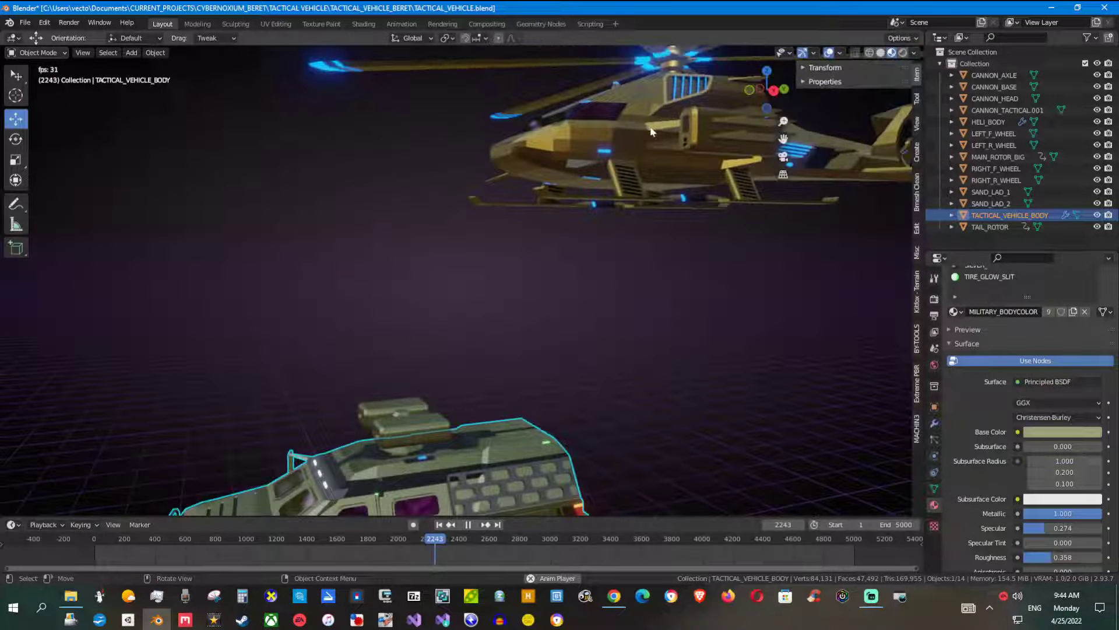
Change the helicopter body's METAL_HELICOPTER base color to a muted olive green matching the tactical vehicle.
click(676, 166)
scroll(1012, 309, up, 7)
scroll(1031, 369, down, 5)
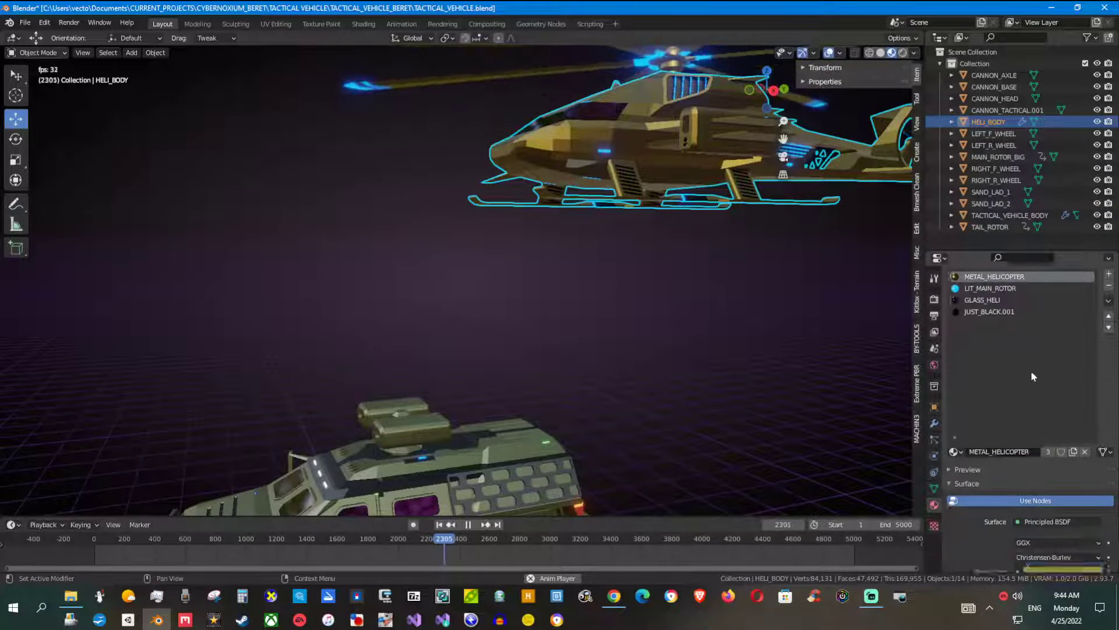
click(1062, 478)
drag(1029, 358, 1093, 334)
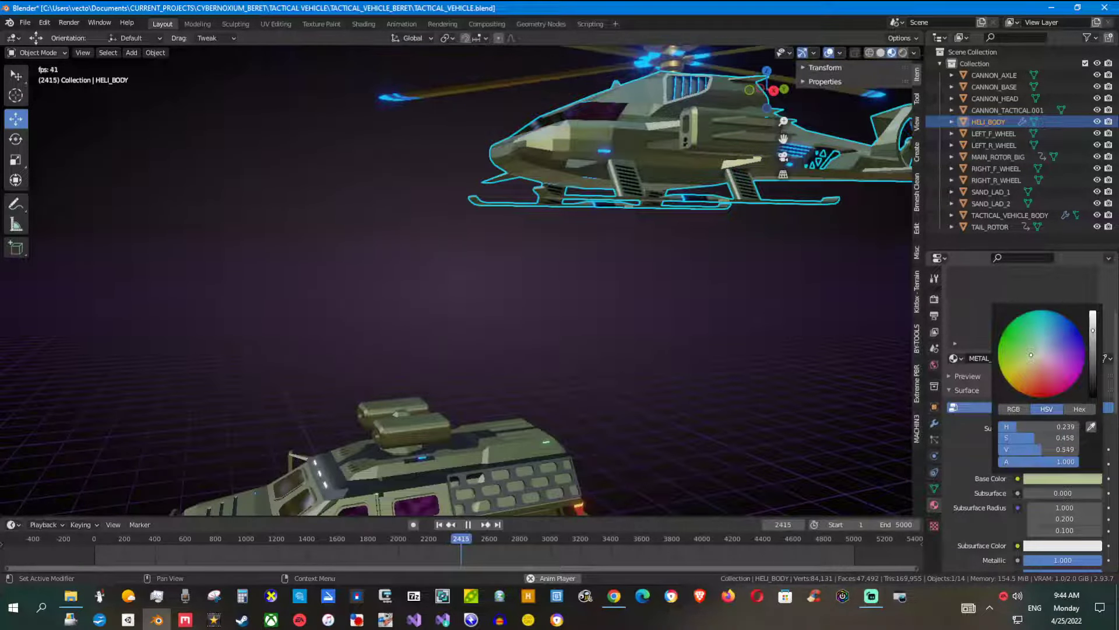
scroll(708, 249, down, 4)
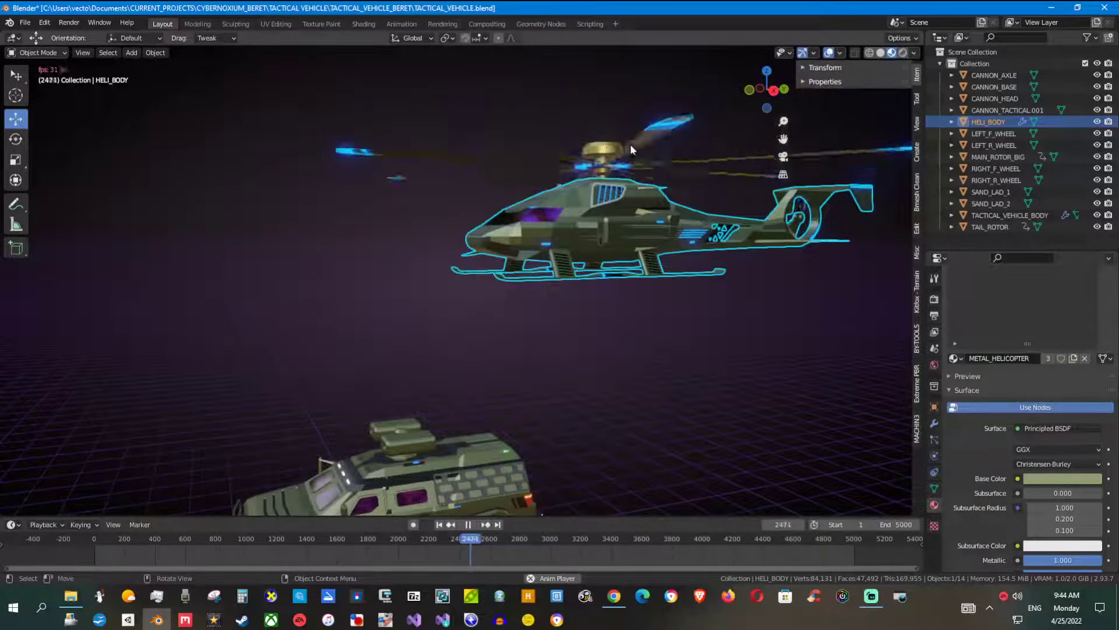
Darken the main rotor's METAL_HELICOPTER.001 base color to black and deselect the rotor.
click(631, 149)
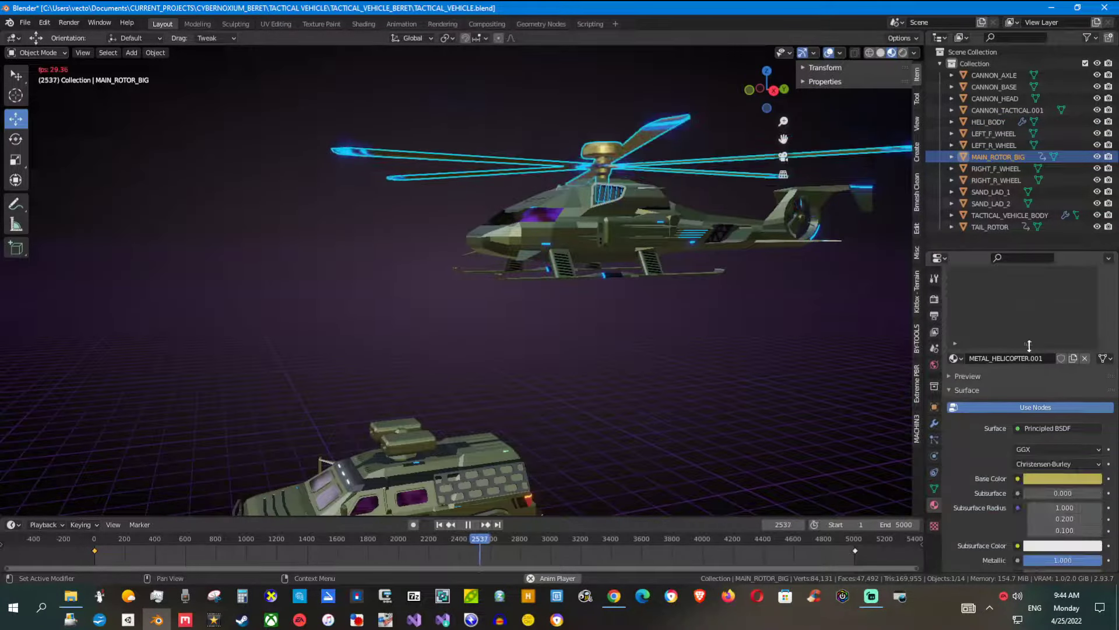
click(1062, 478)
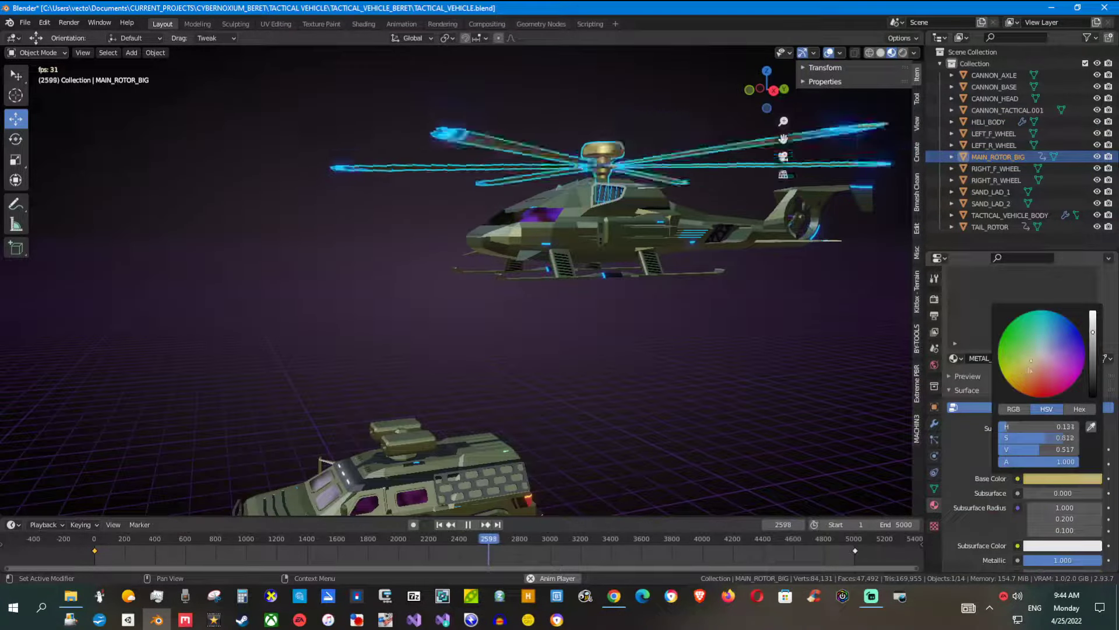
drag(1093, 333, 1093, 397)
click(632, 315)
middle_drag(782, 327, 553, 361)
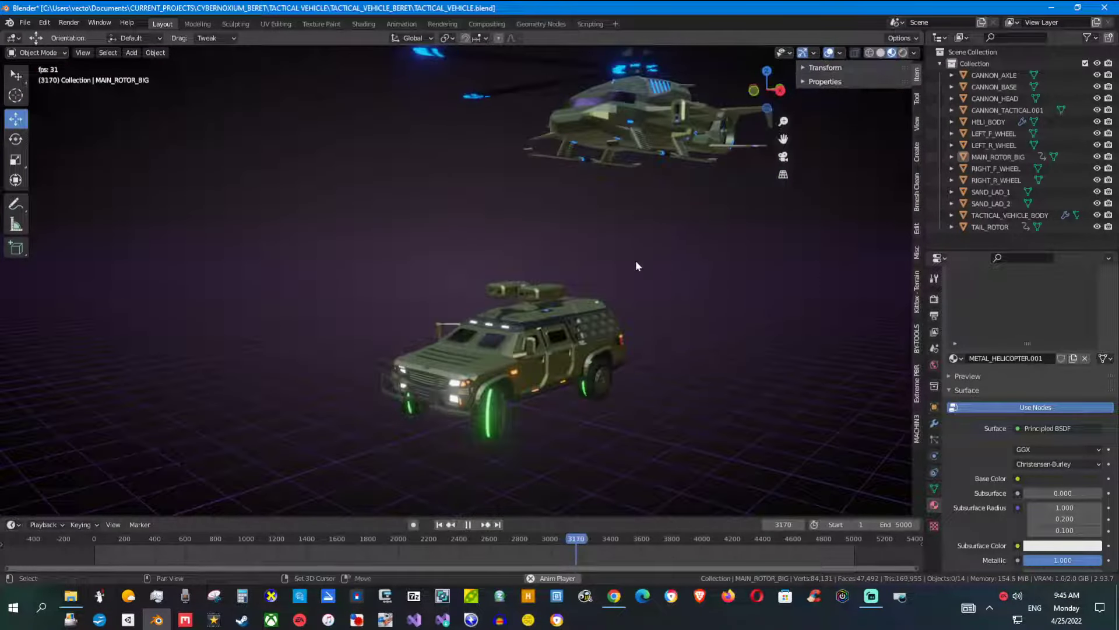
Try the dark studio HDRI as viewport lighting and view both models under it from another angle.
click(914, 53)
click(905, 162)
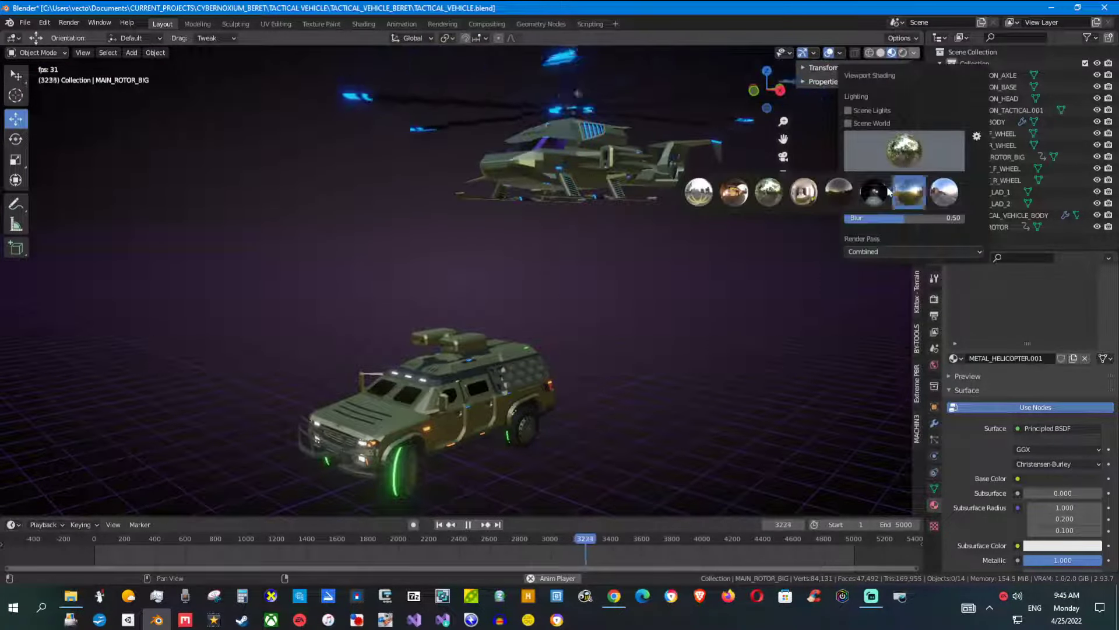
click(872, 192)
middle_drag(463, 386, 493, 292)
scroll(438, 368, up, 2)
middle_drag(420, 300, 686, 208)
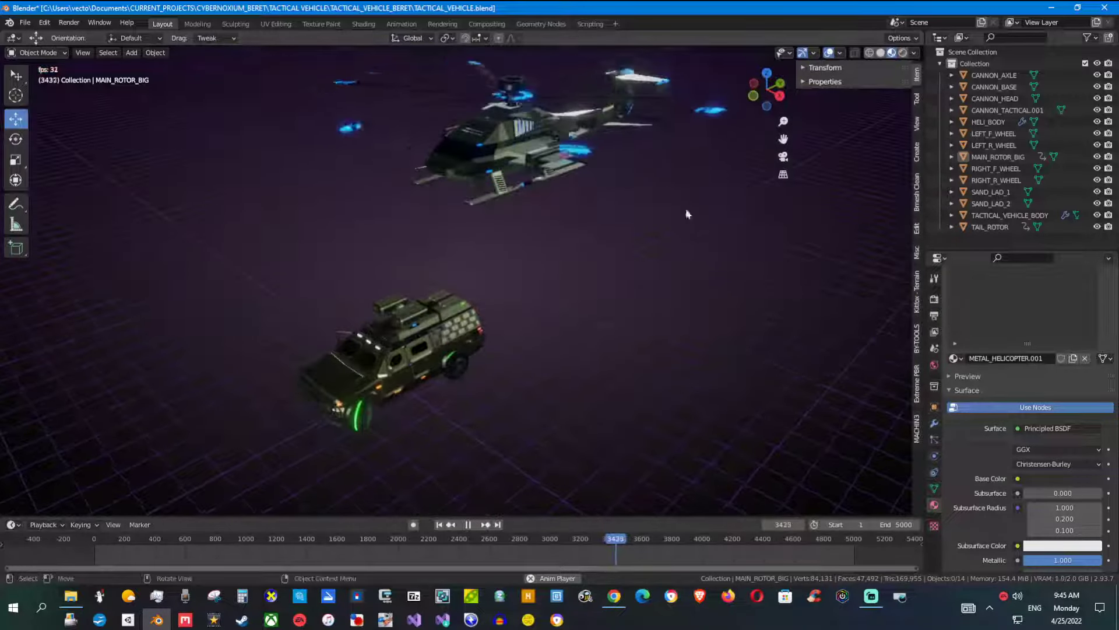
Set the viewport HDRI strength to 0.663 and light the models with the dim night environment.
click(914, 53)
mouse_move(882, 193)
mouse_down()
mouse_move(847, 193)
mouse_move(944, 193)
mouse_move(895, 193)
mouse_up()
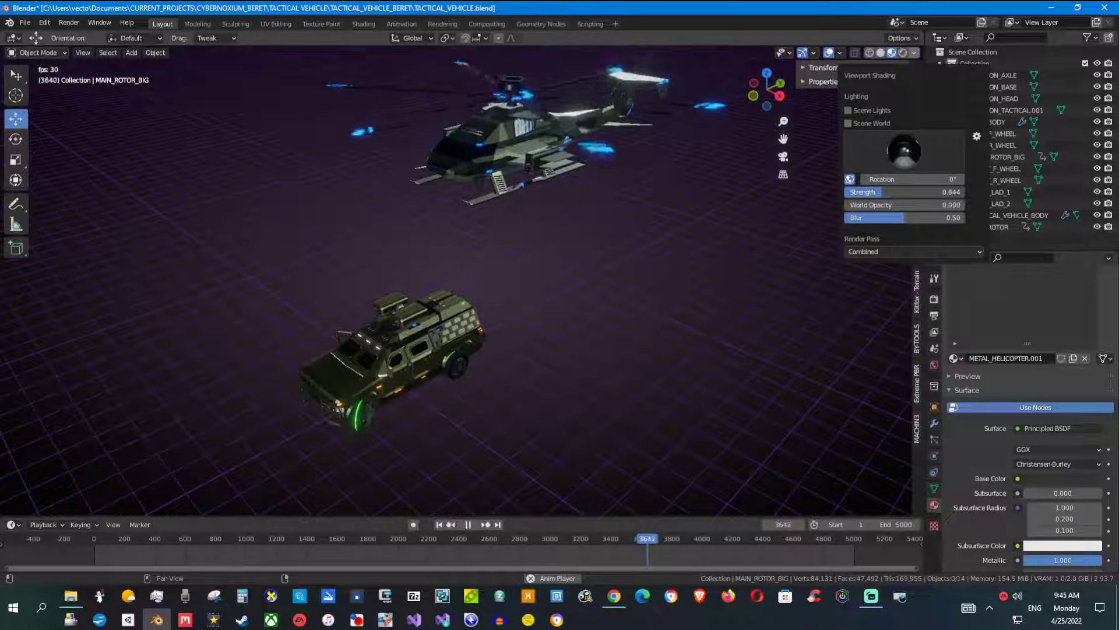
click(901, 156)
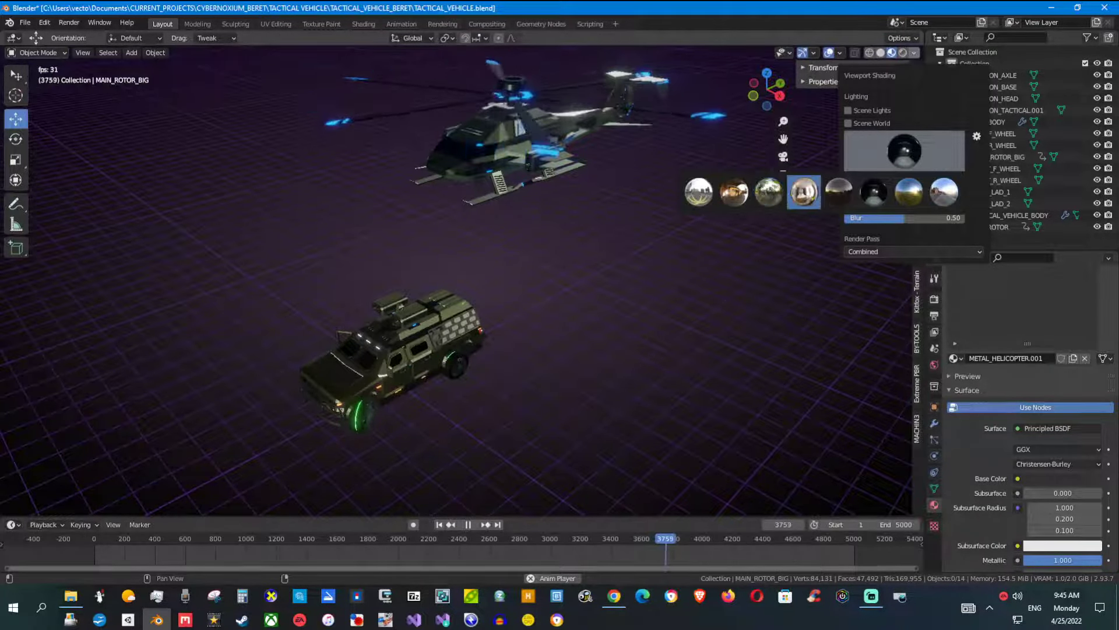
click(835, 193)
mouse_move(708, 208)
middle_down()
mouse_move(583, 175)
mouse_move(518, 127)
mouse_move(704, 88)
mouse_move(855, 95)
mouse_move(903, 111)
mouse_move(23, 152)
mouse_move(49, 173)
mouse_move(676, 174)
mouse_move(513, 261)
mouse_move(511, 279)
mouse_move(526, 260)
mouse_move(512, 267)
middle_up()
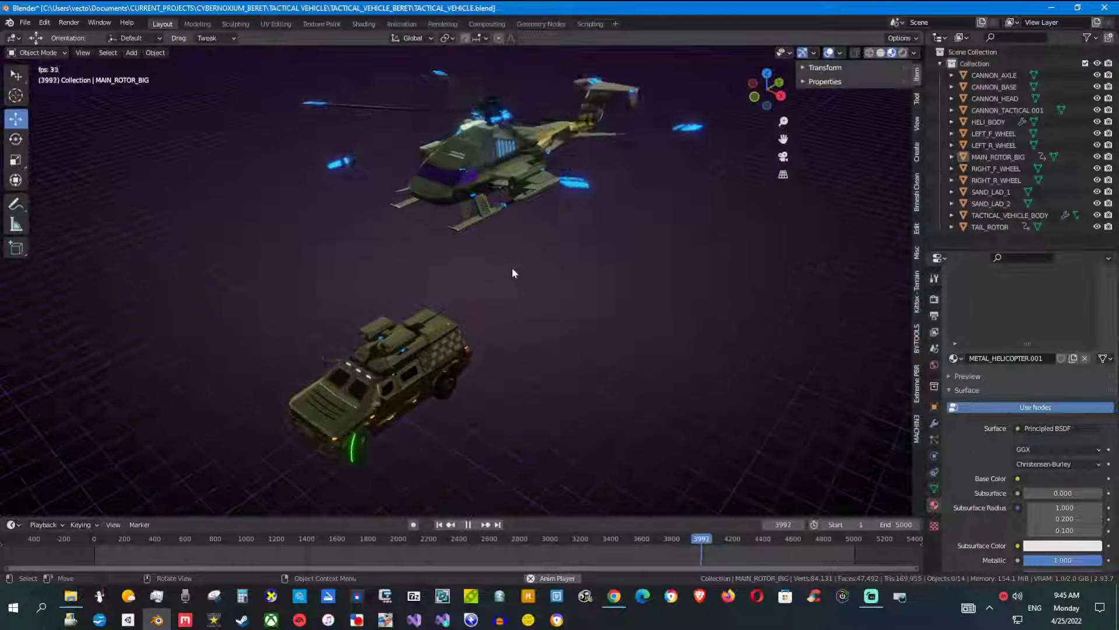
Try a bright outdoor sky HDRI as viewport lighting and view both models from the side.
click(914, 52)
click(912, 150)
mouse_move(804, 187)
middle_down()
mouse_move(596, 204)
mouse_move(491, 297)
mouse_move(481, 173)
mouse_move(473, 266)
mouse_move(461, 255)
mouse_move(478, 232)
mouse_move(754, 268)
mouse_move(704, 313)
mouse_move(461, 286)
mouse_move(604, 239)
mouse_move(729, 237)
mouse_move(805, 296)
middle_up()
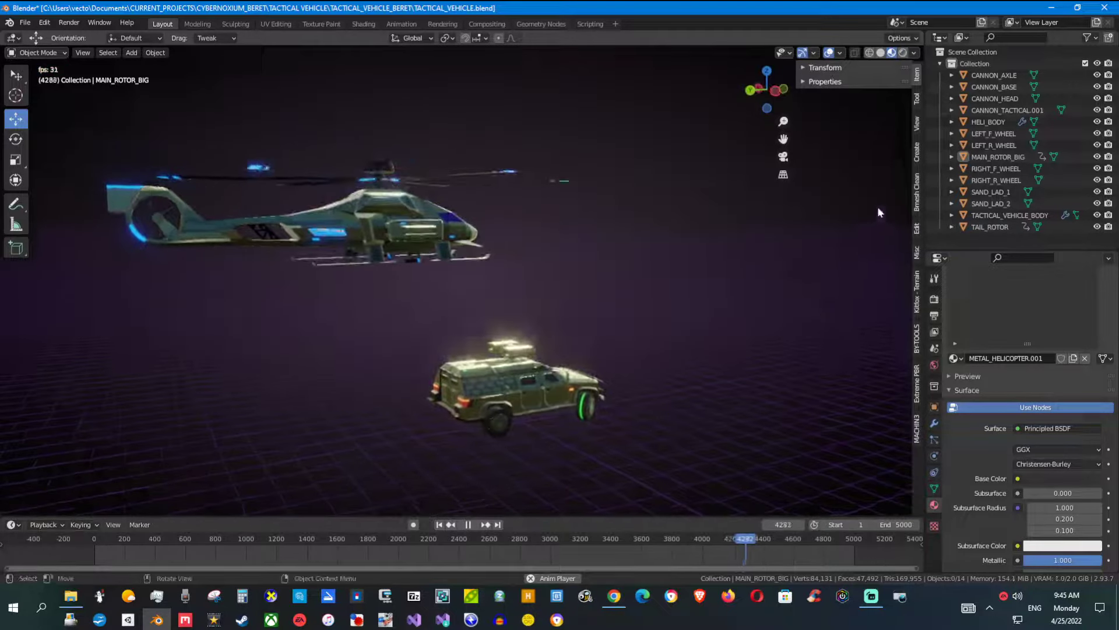
Try the warm brown courtyard HDRI as viewport lighting and examine the helicopter and the vehicle's front under it.
click(914, 53)
click(880, 166)
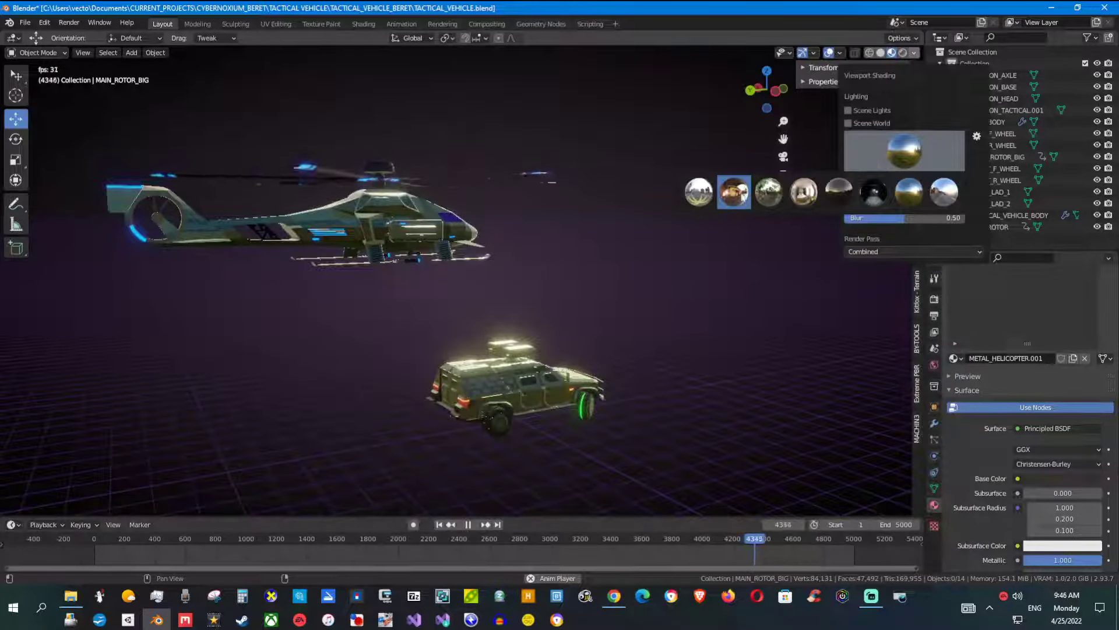
click(735, 194)
middle_drag(570, 262, 630, 261)
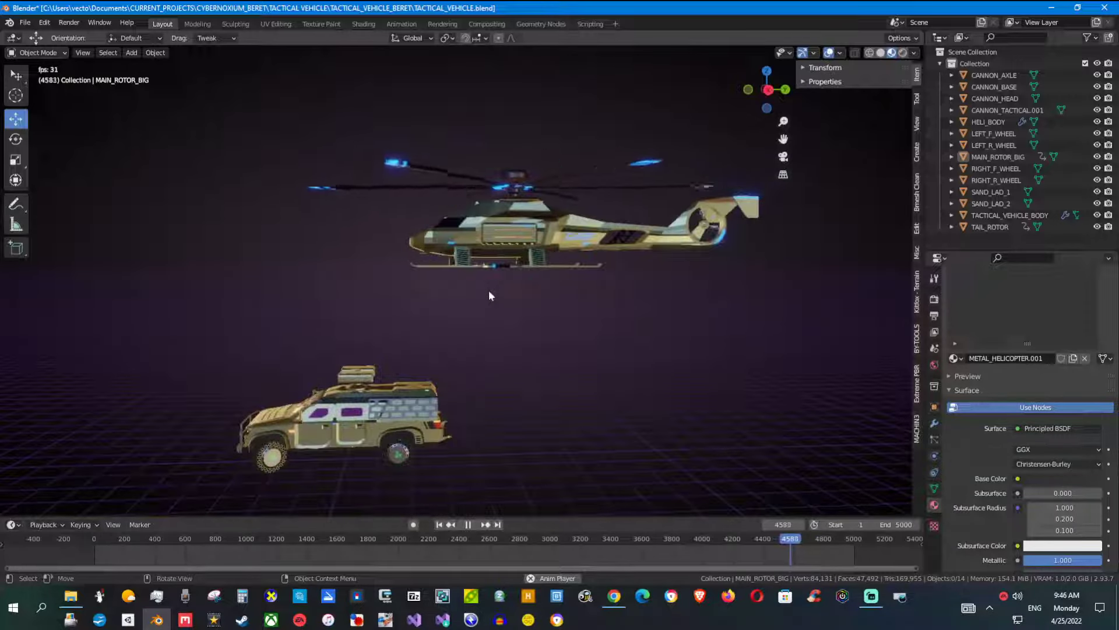
middle_drag(592, 315, 558, 270)
scroll(513, 303, up, 2)
shift+middle_drag(415, 424, 430, 286)
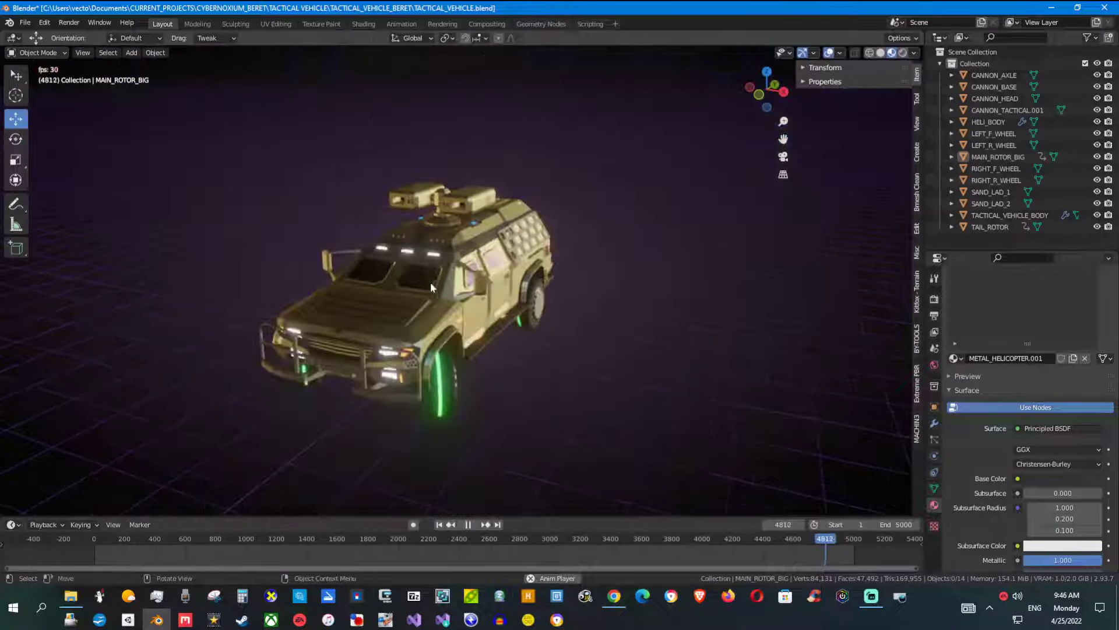
middle_drag(732, 186, 755, 172)
Switch the viewport lighting to the light interior HDRI and view the tactical vehicle up close.
click(914, 52)
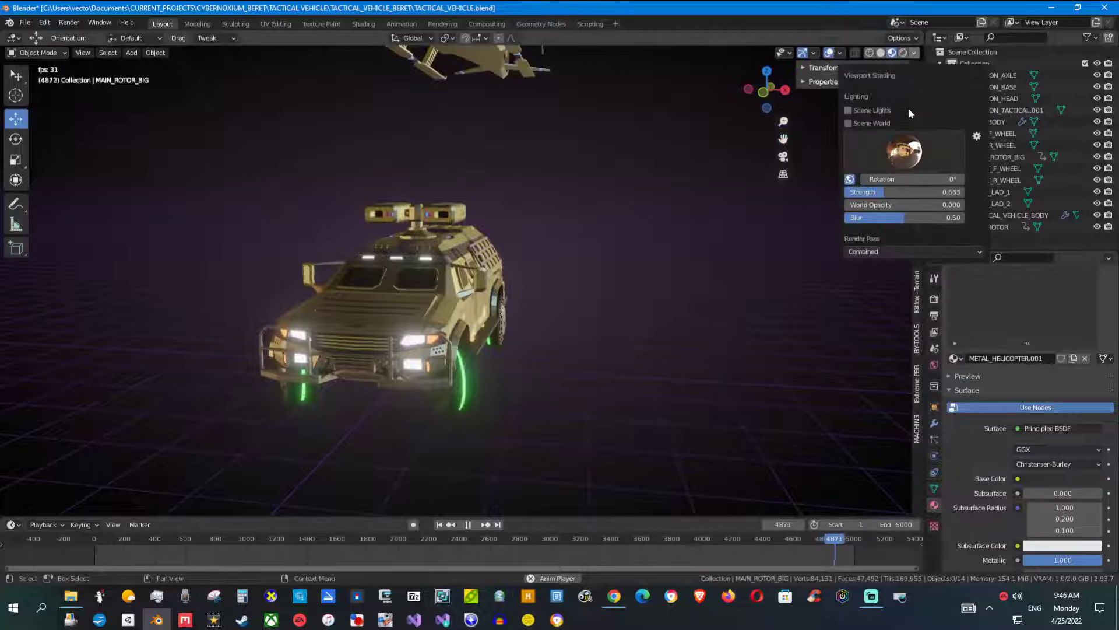
click(903, 155)
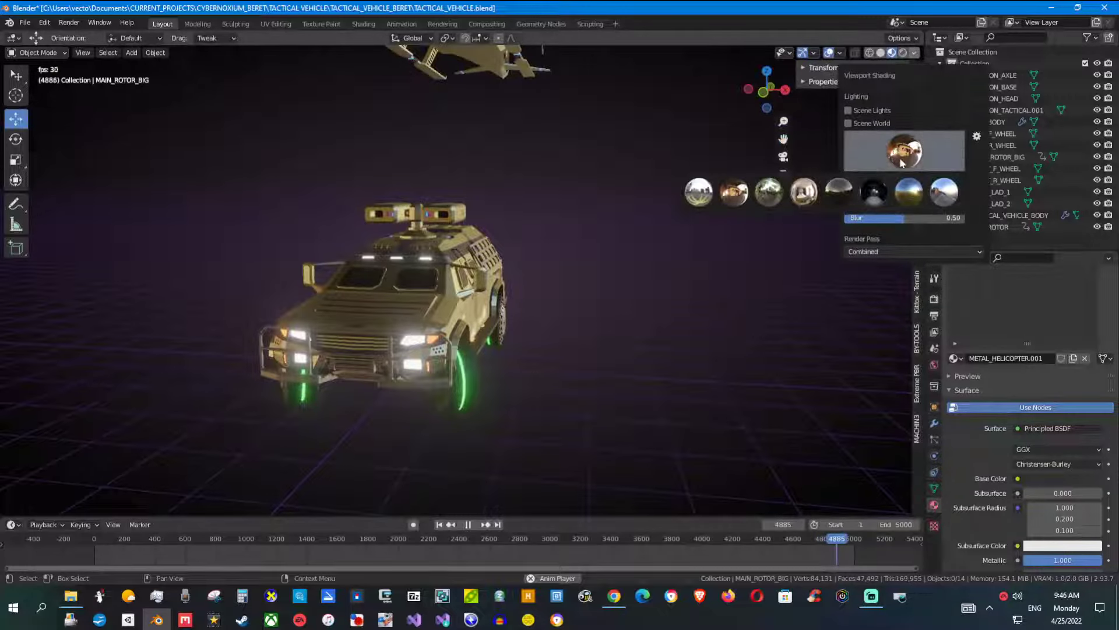
click(805, 200)
middle_drag(560, 326, 513, 318)
scroll(499, 324, up, 2)
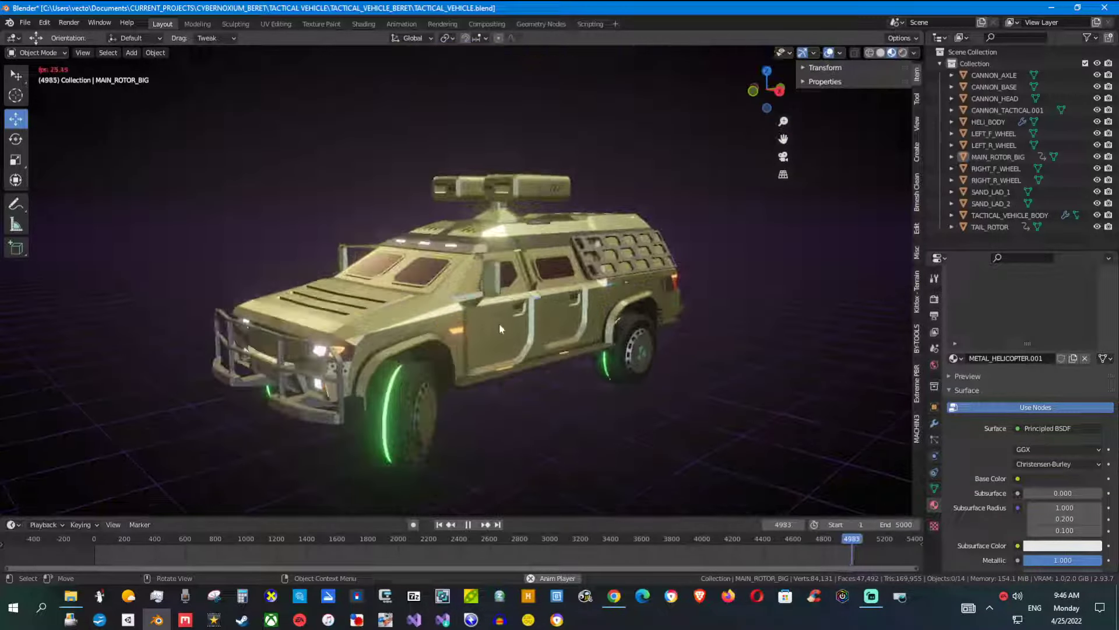
Try a near-white MILITARY_BODYCOLOR base color on the vehicle body with hue 0.073, saturation 0.066 and value 0.723.
middle_drag(557, 348, 526, 344)
click(525, 342)
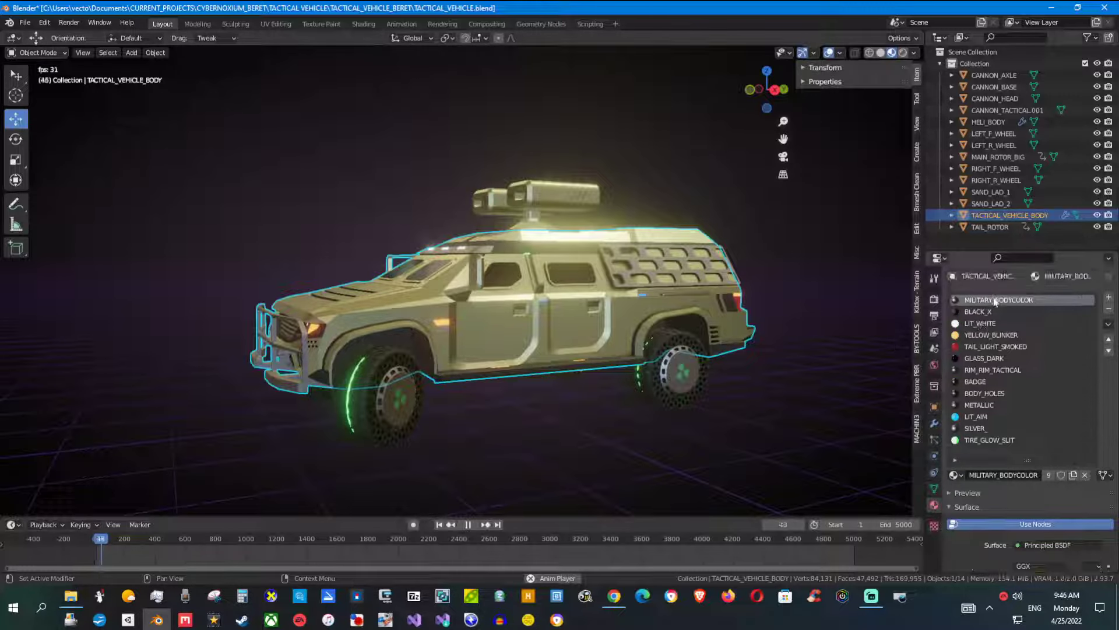
scroll(1028, 461, down, 5)
click(1043, 455)
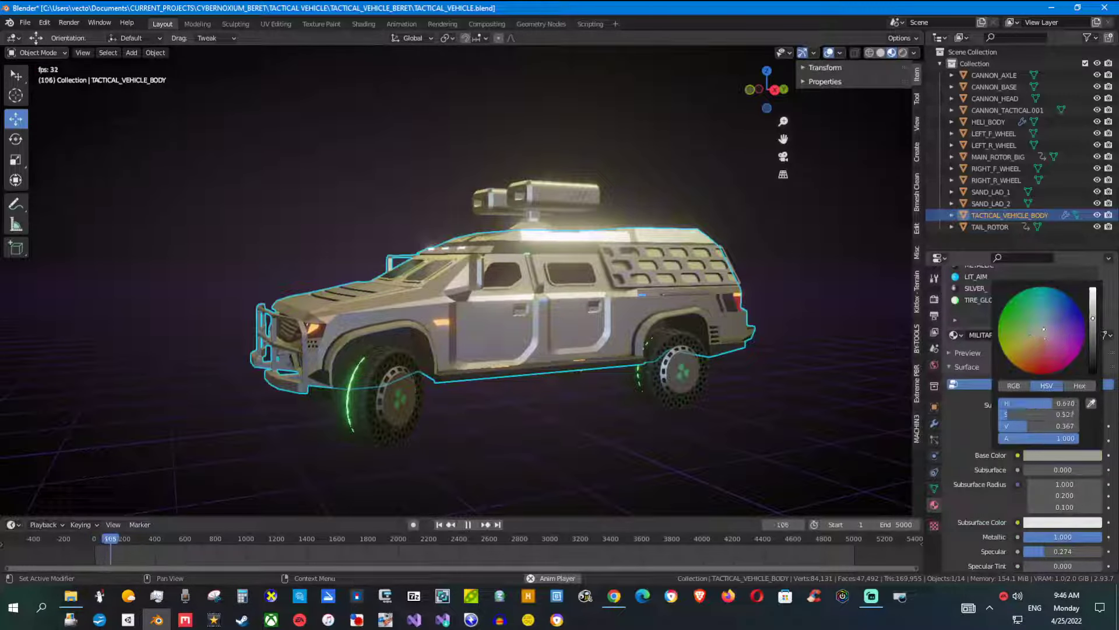
drag(1093, 318, 1093, 298)
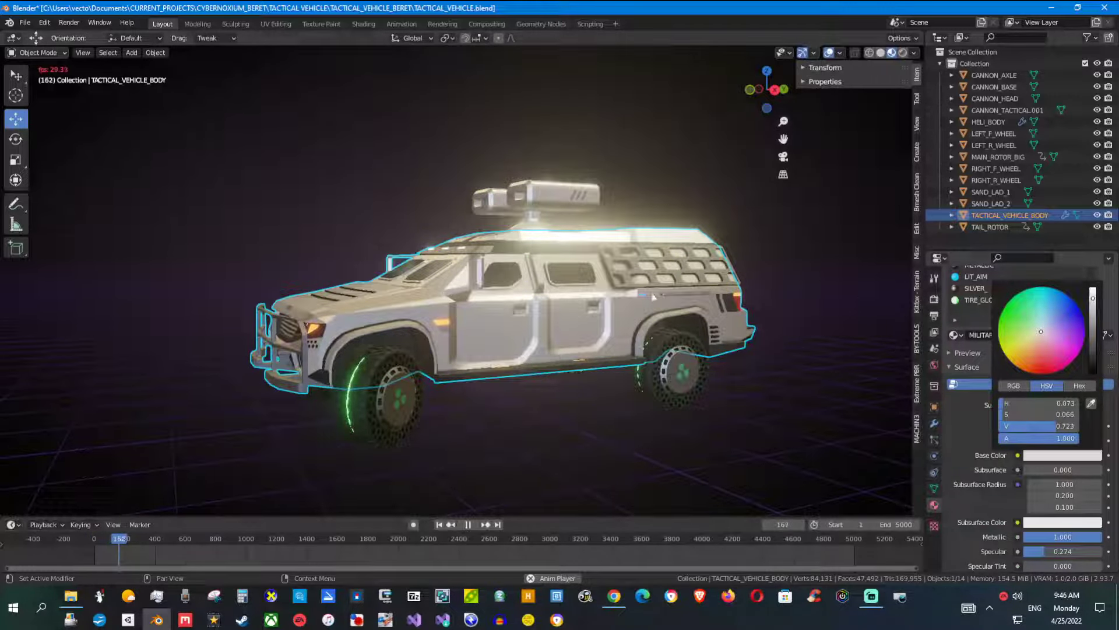
middle_drag(679, 316, 717, 330)
click(695, 334)
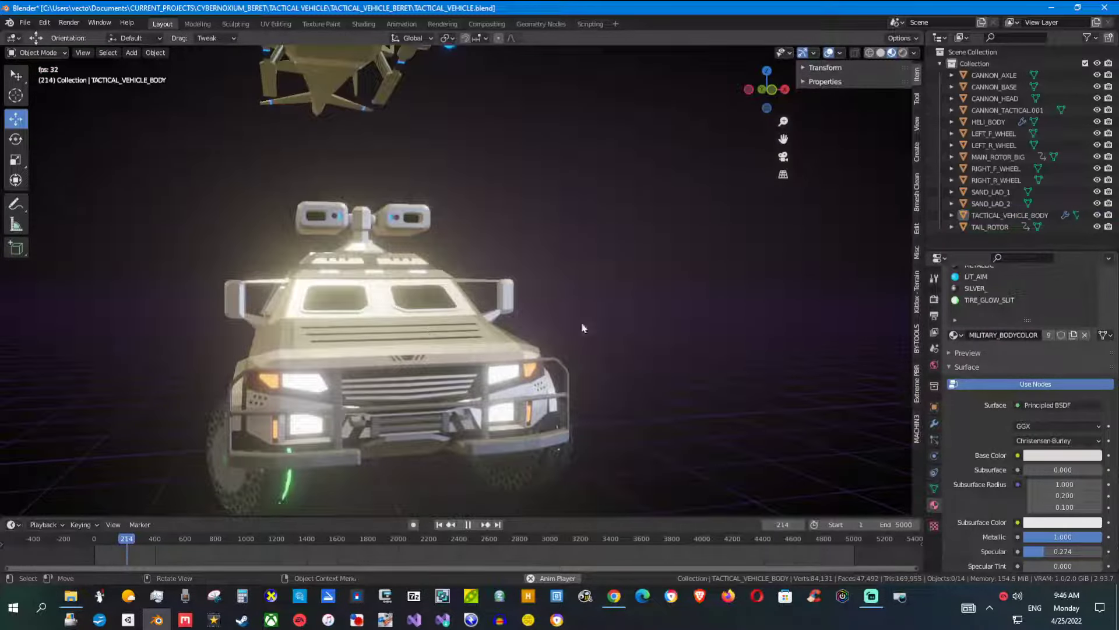
Try a black MILITARY_BODYCOLOR base color on the tactical vehicle body by lowering the color's value to 0.
middle_drag(579, 392, 535, 337)
click(588, 336)
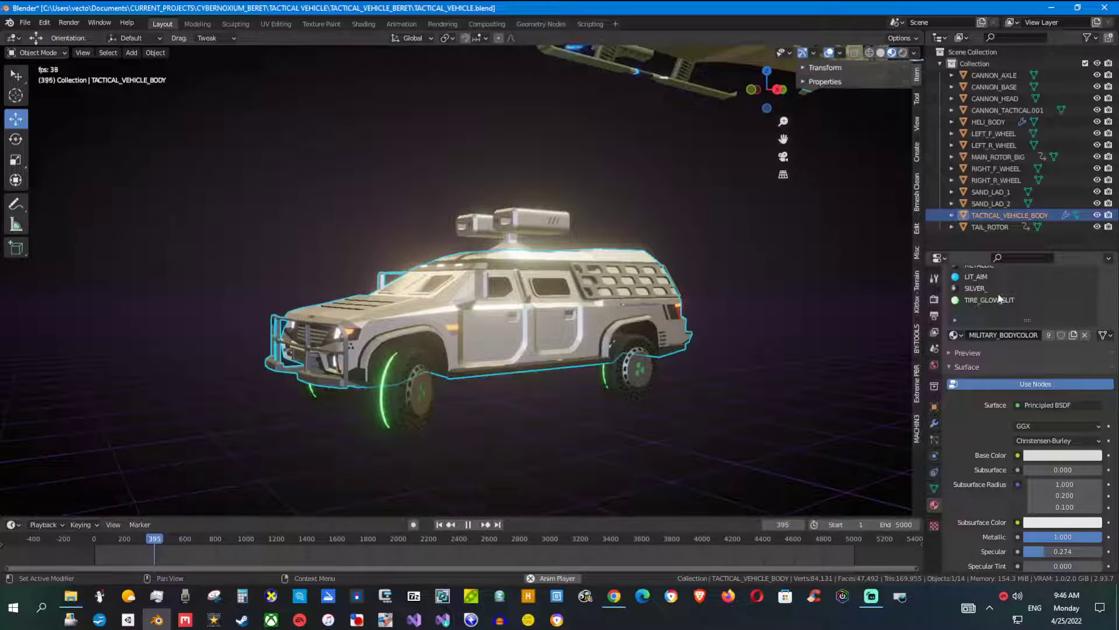
scroll(1052, 470, down, 2)
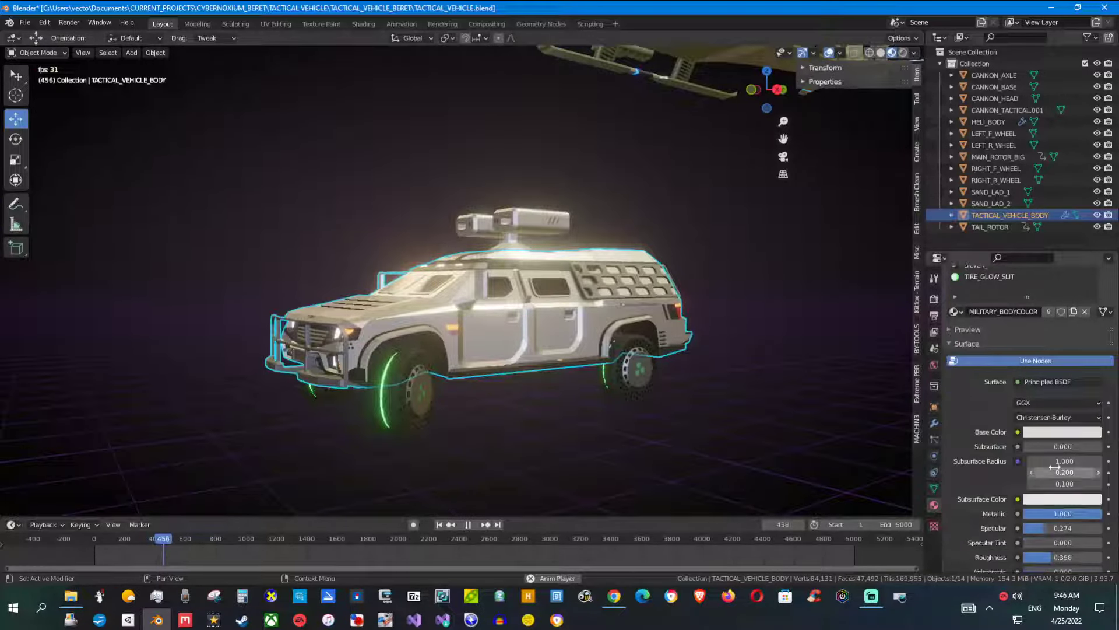
click(1050, 433)
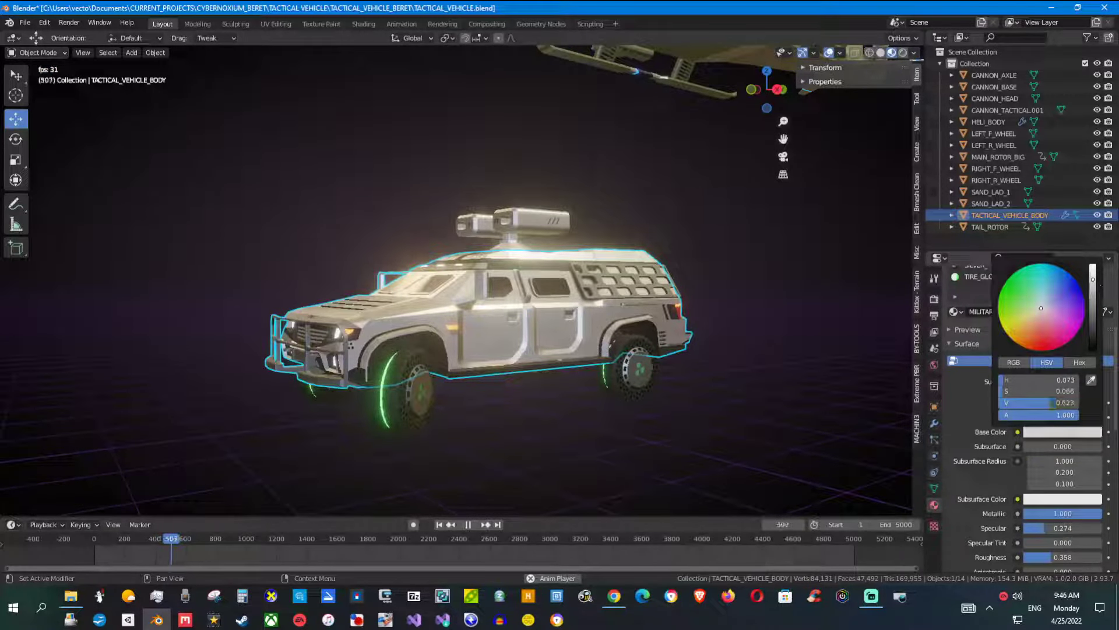
drag(1094, 279, 1093, 349)
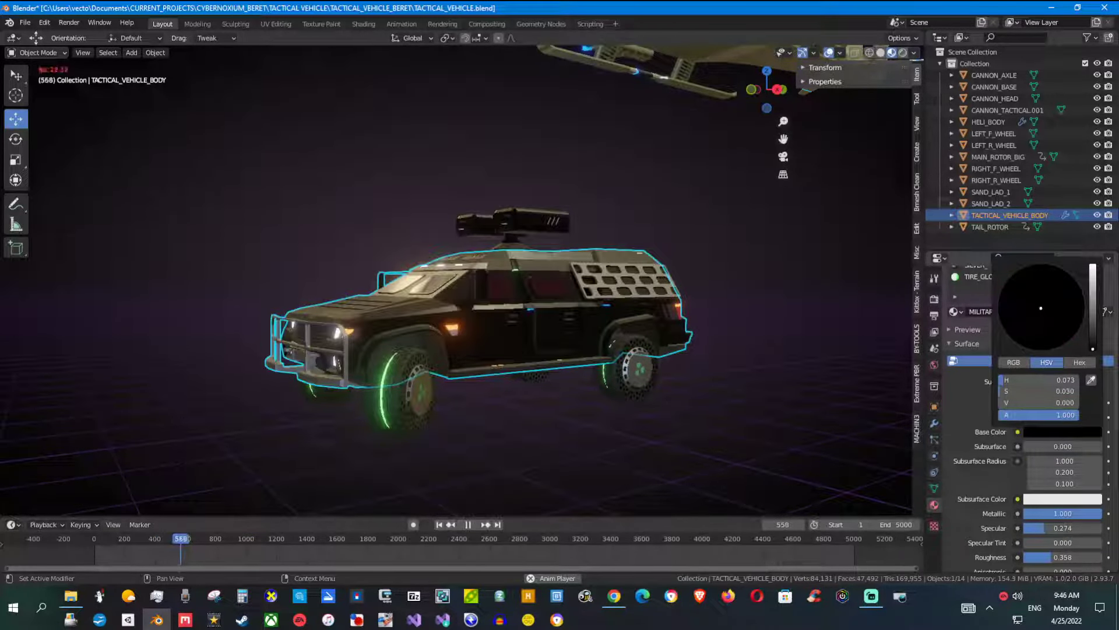
middle_drag(534, 287, 642, 350)
Set the roughness of the MILITARY_BODYCOLOR material to 0 and check the vehicle's reflections from the rear and front.
scroll(1037, 443, down, 3)
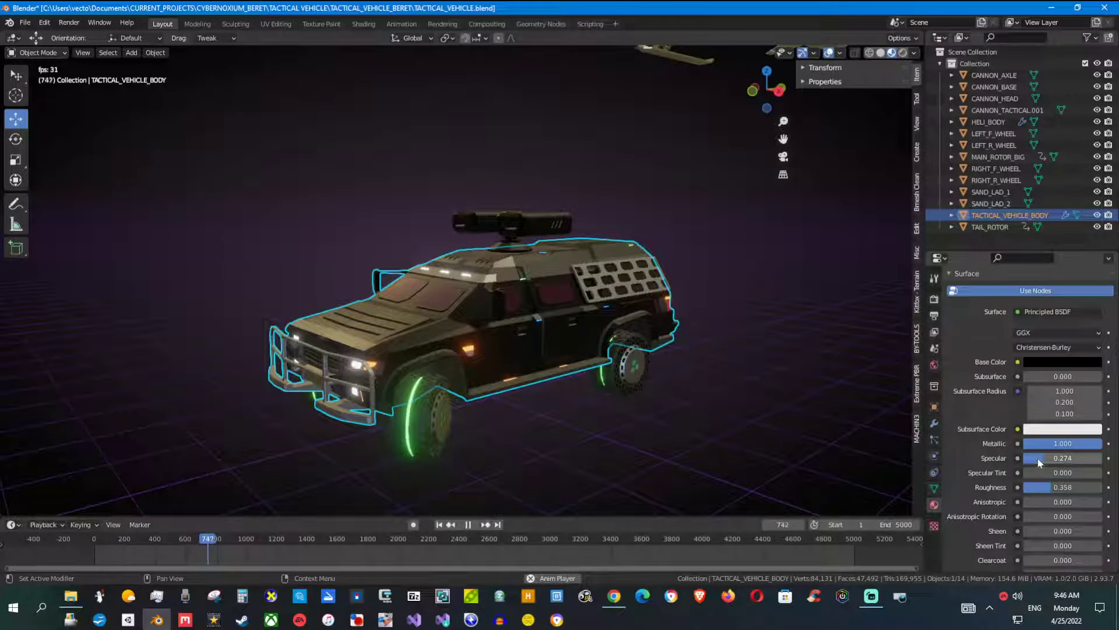
drag(1055, 487, 1017, 488)
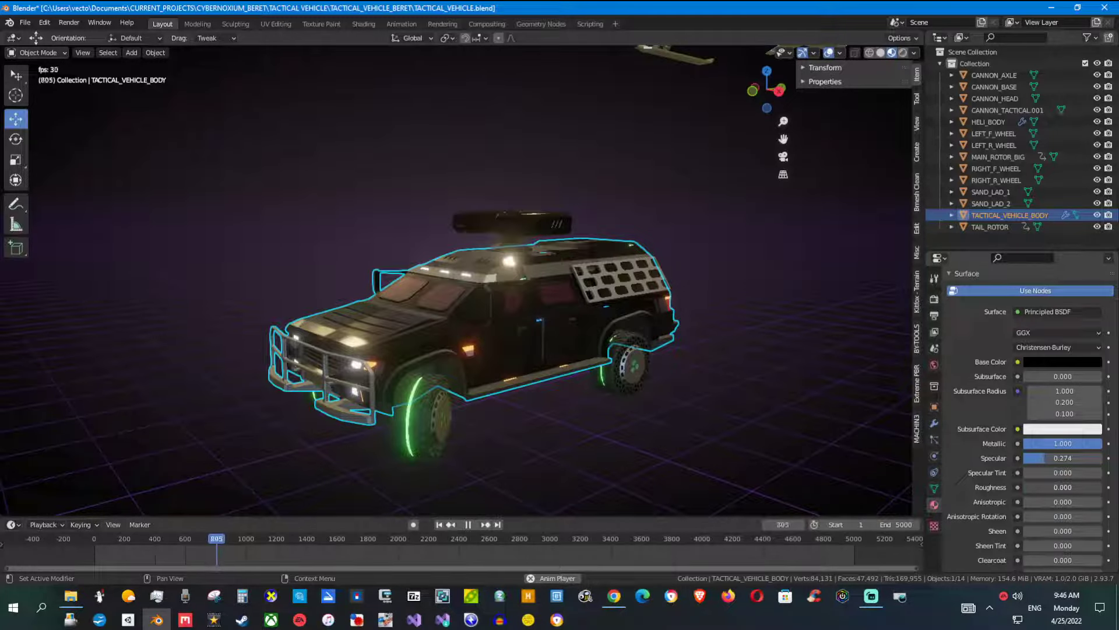
middle_drag(644, 399, 265, 437)
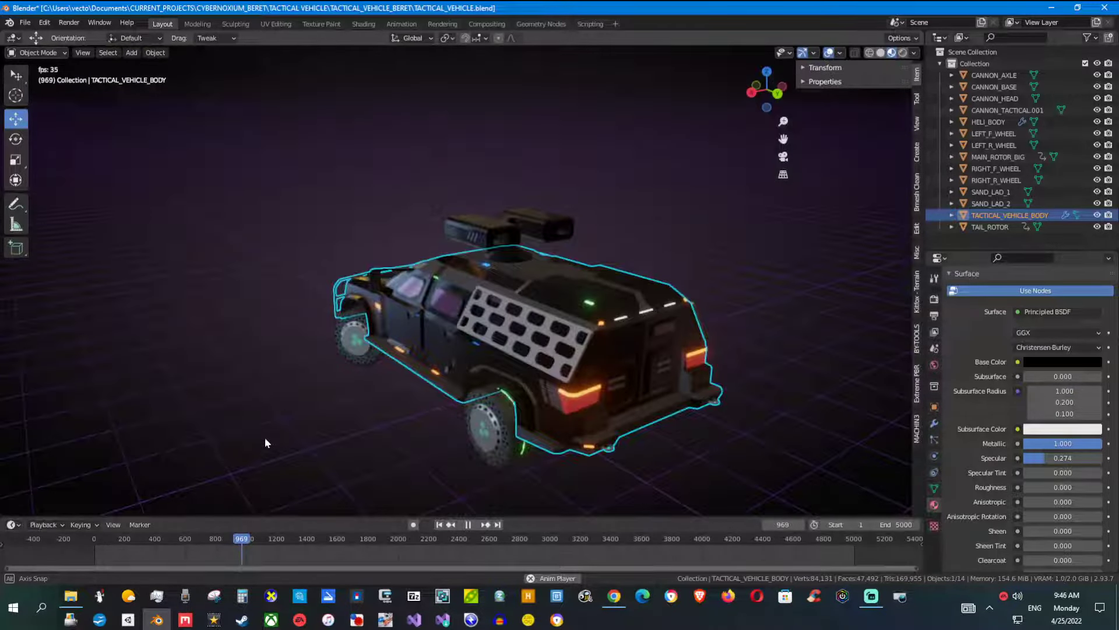
middle_drag(533, 386, 755, 390)
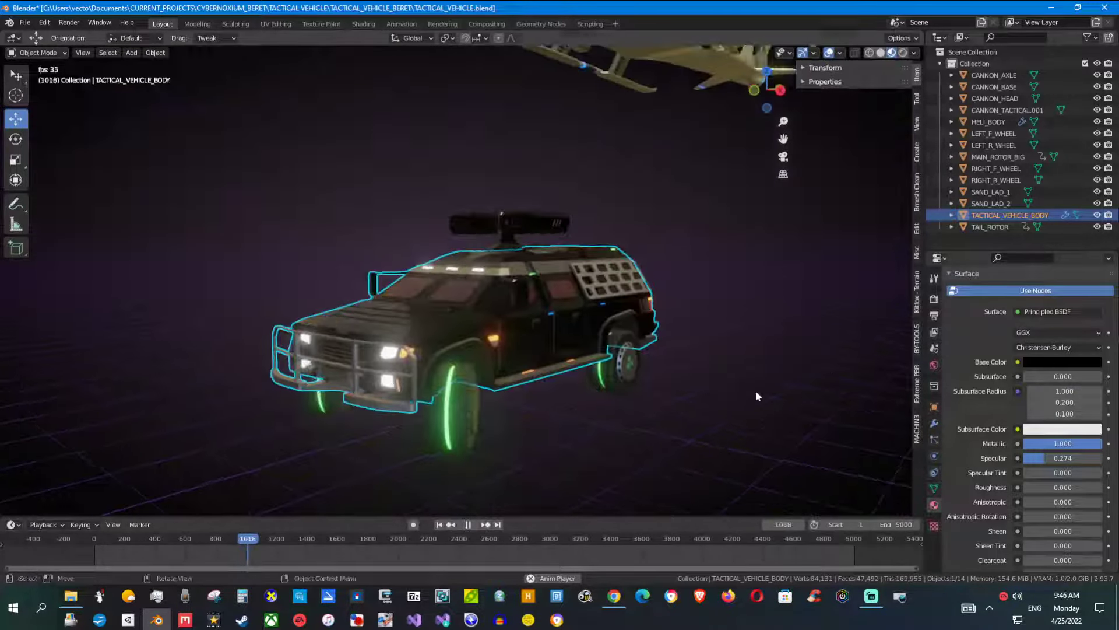
Try gray and crimson MILITARY_BODYCOLOR base colors and settle on a dark mauve gray with hue 0.928, saturation 0.123 and value 0.138.
click(1060, 363)
drag(1093, 274, 1092, 228)
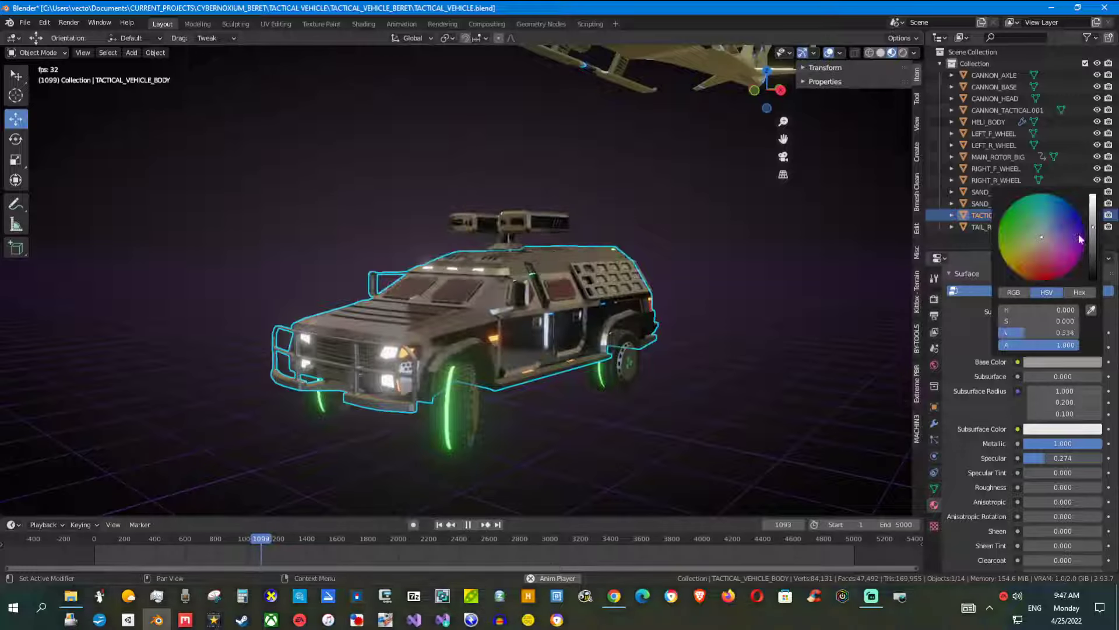
middle_drag(637, 292, 258, 326)
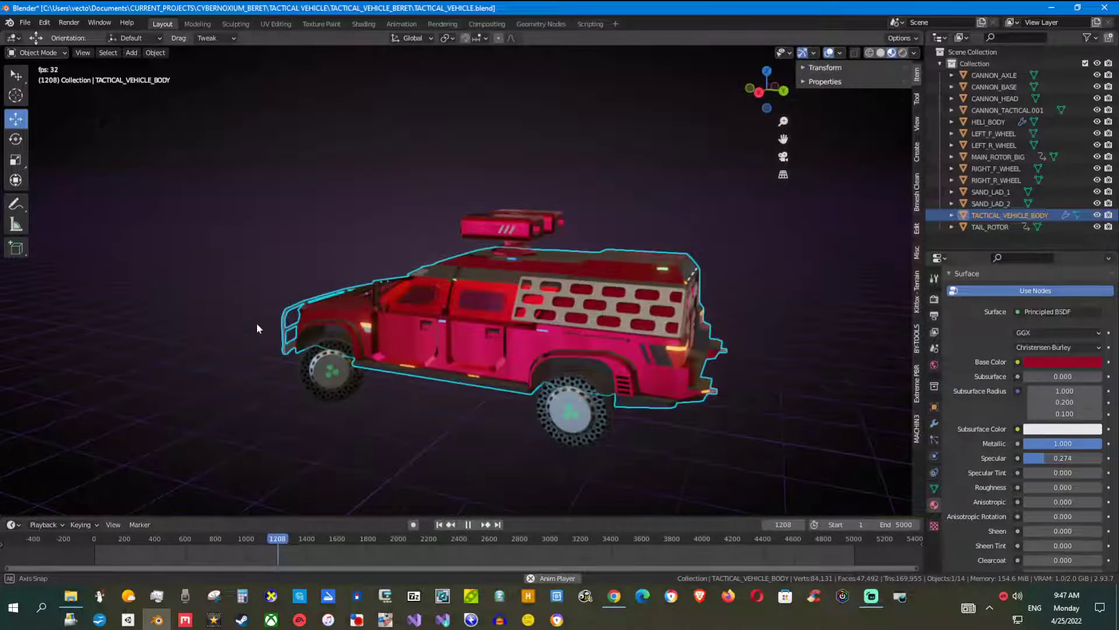
middle_drag(355, 300, 612, 274)
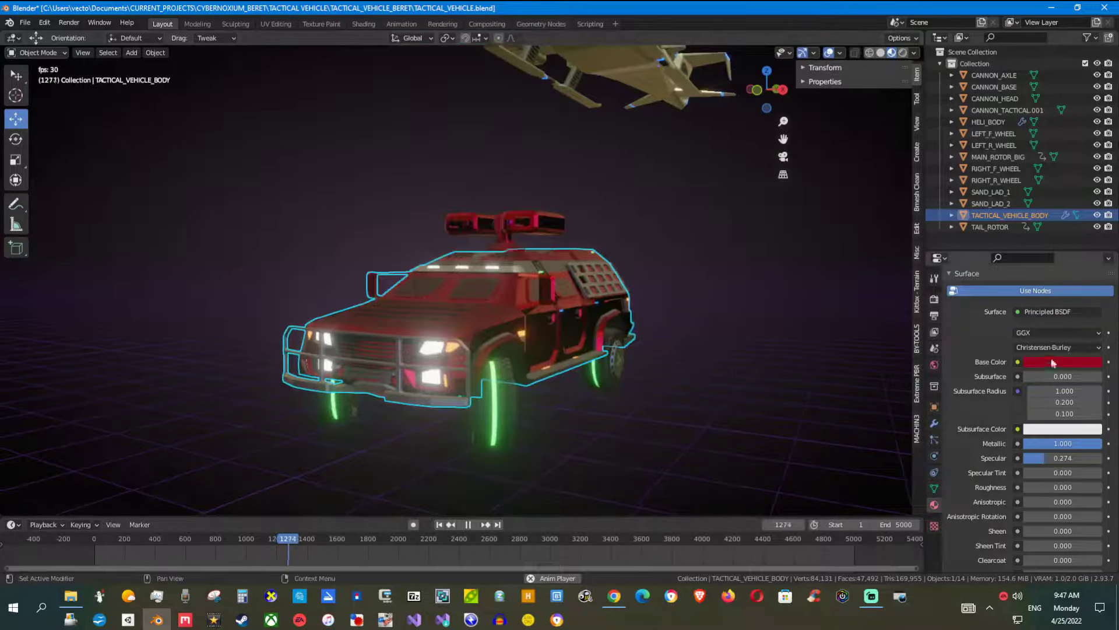
click(1054, 362)
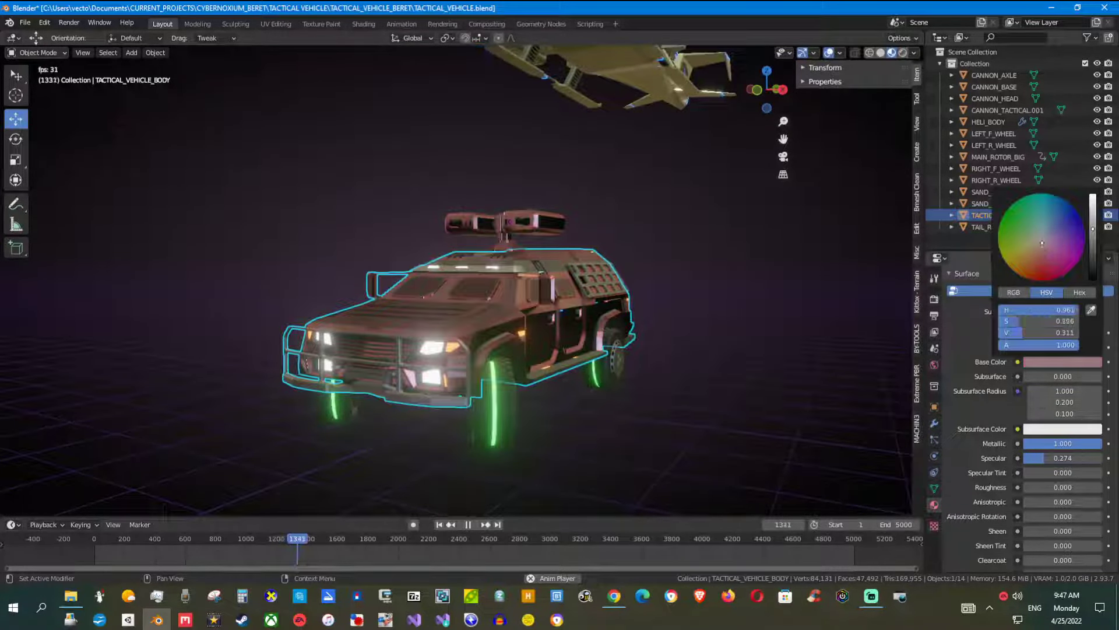
drag(1095, 233, 1094, 241)
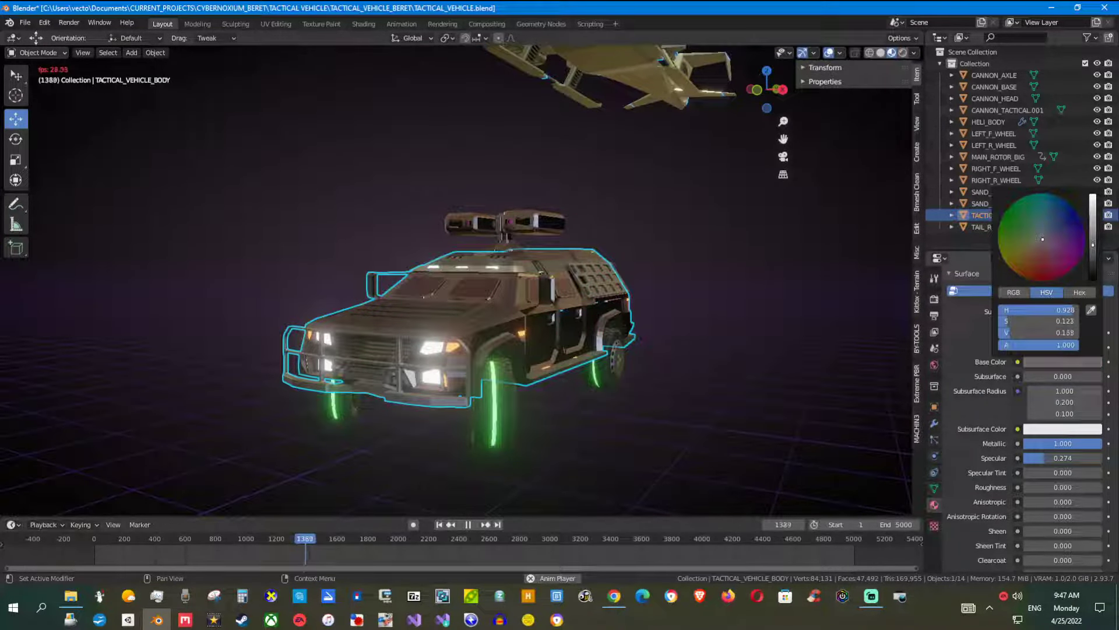
Raise the roughness of the vehicle body's MILITARY_BODYCOLOR material to just under 0.5.
middle_drag(570, 374, 475, 366)
scroll(484, 391, up, 1)
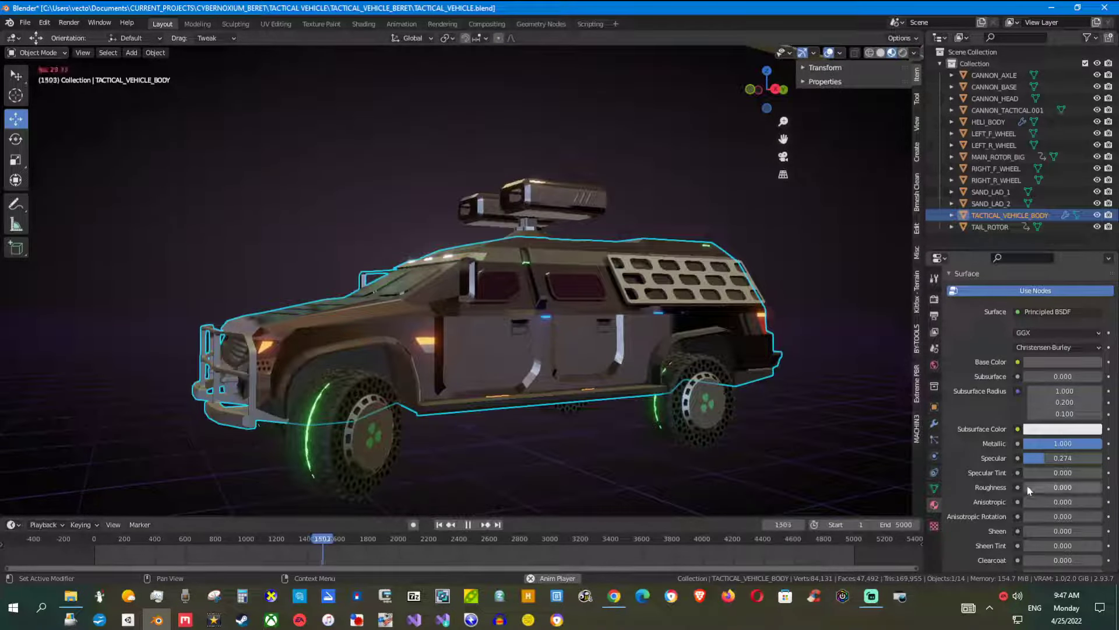
drag(1027, 487, 1072, 487)
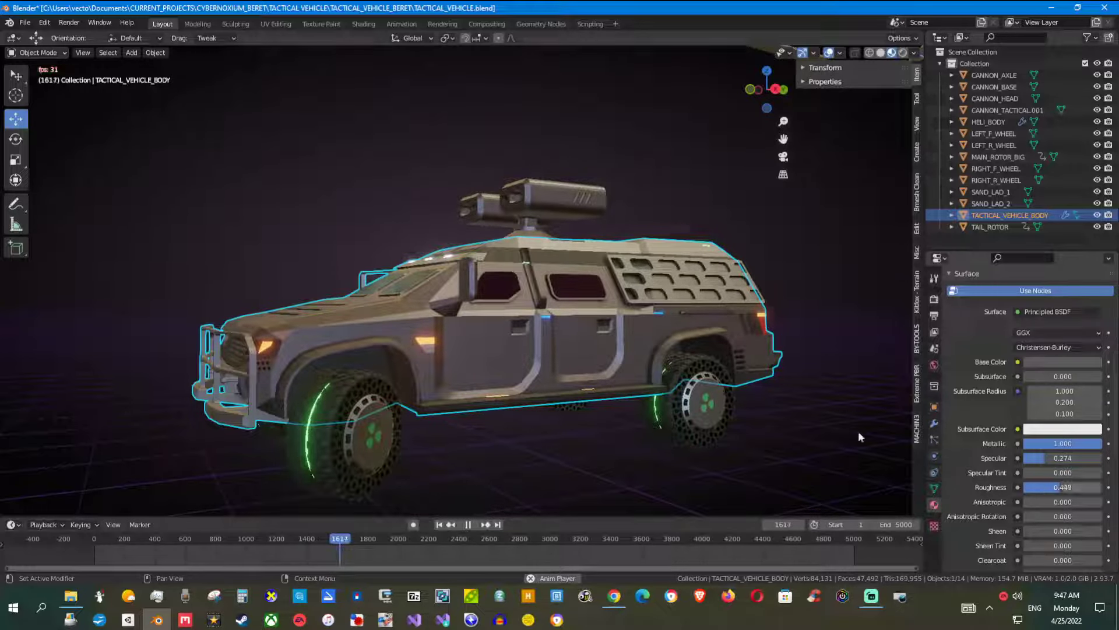
Try a bright sky-blue base color with hue 0.578 on the RIM_RIM_TACTICAL material of the left front wheel.
scroll(459, 348, up, 2)
click(389, 382)
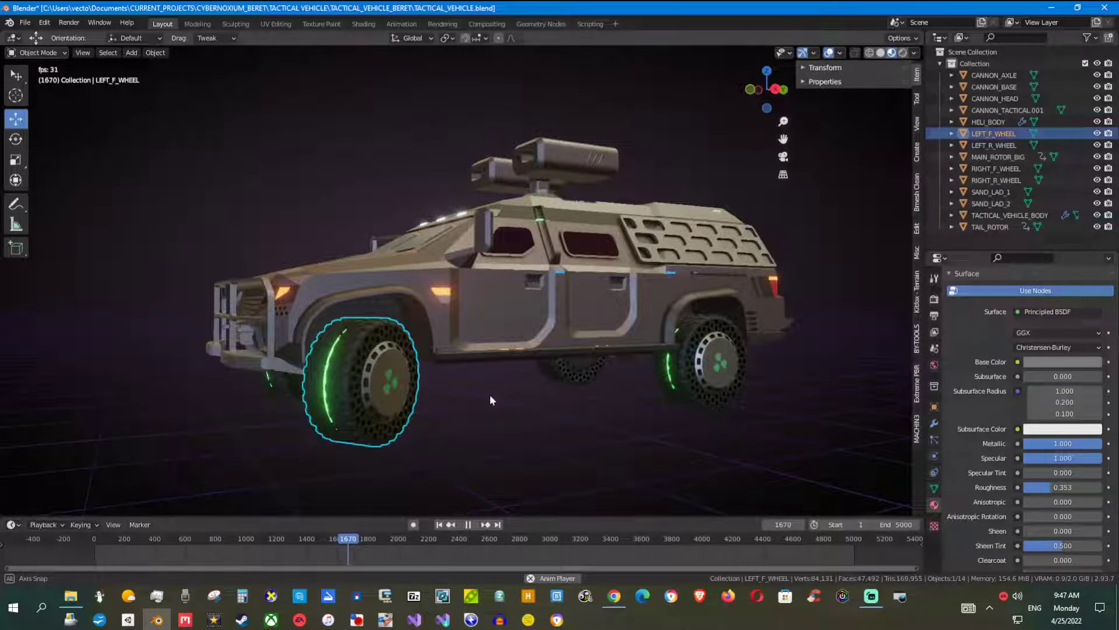
scroll(983, 388, up, 8)
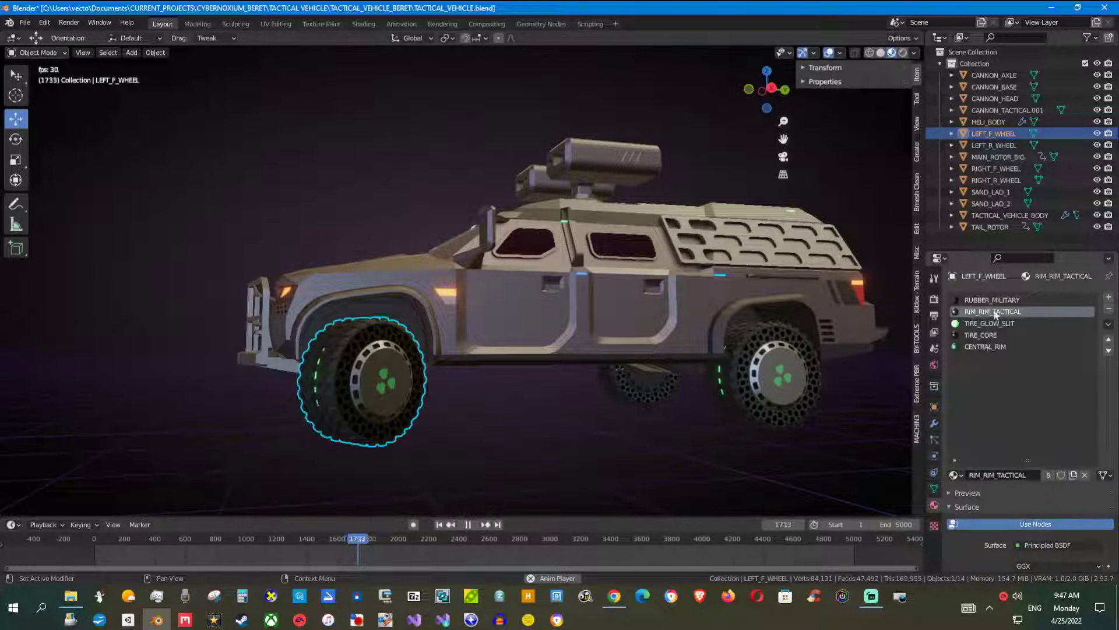
scroll(984, 389, down, 4)
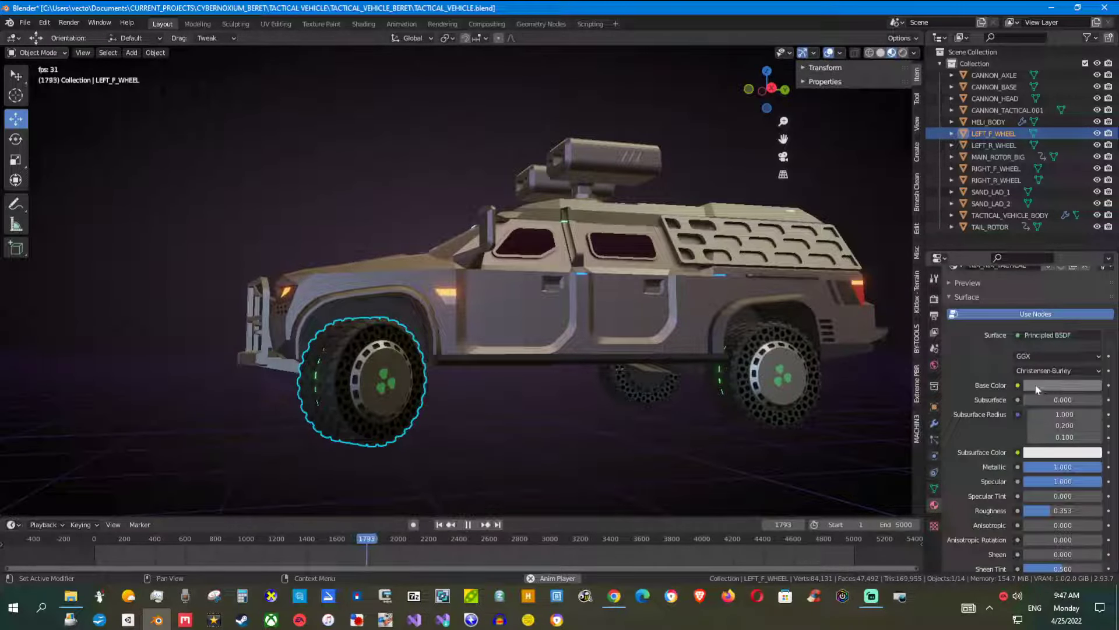
click(1037, 387)
drag(1093, 261, 1094, 227)
mouse_move(1041, 263)
mouse_down()
mouse_move(1046, 242)
mouse_move(1072, 239)
mouse_move(1027, 271)
mouse_up()
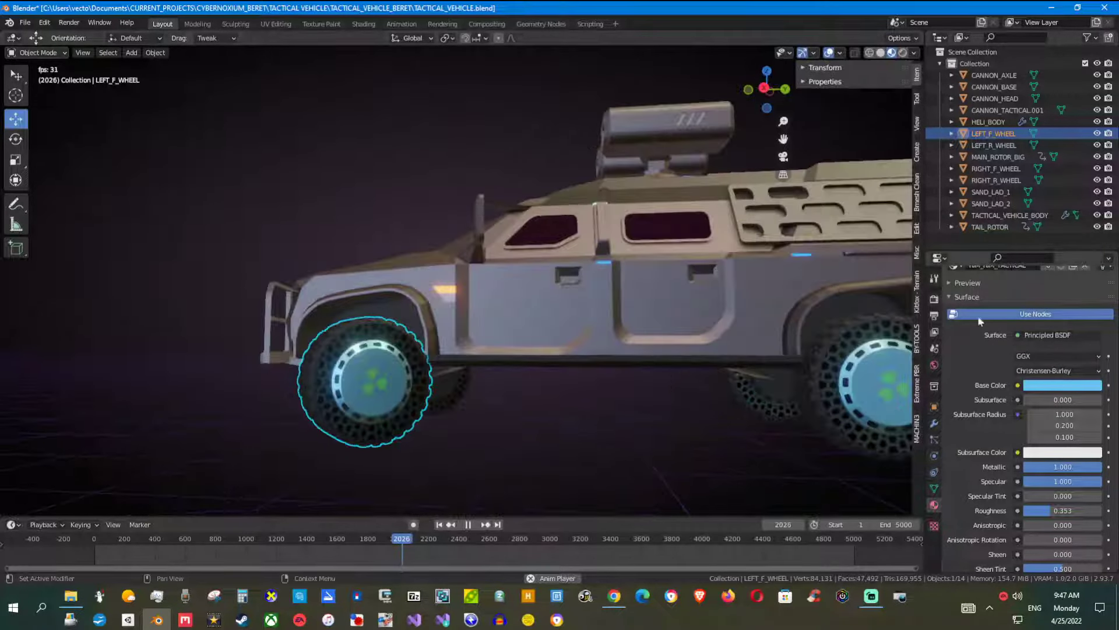
Try a near-black RIM_RIM_TACTICAL base color on the wheels, followed by a violet one with hue 0.675 and value 0.311.
click(1066, 385)
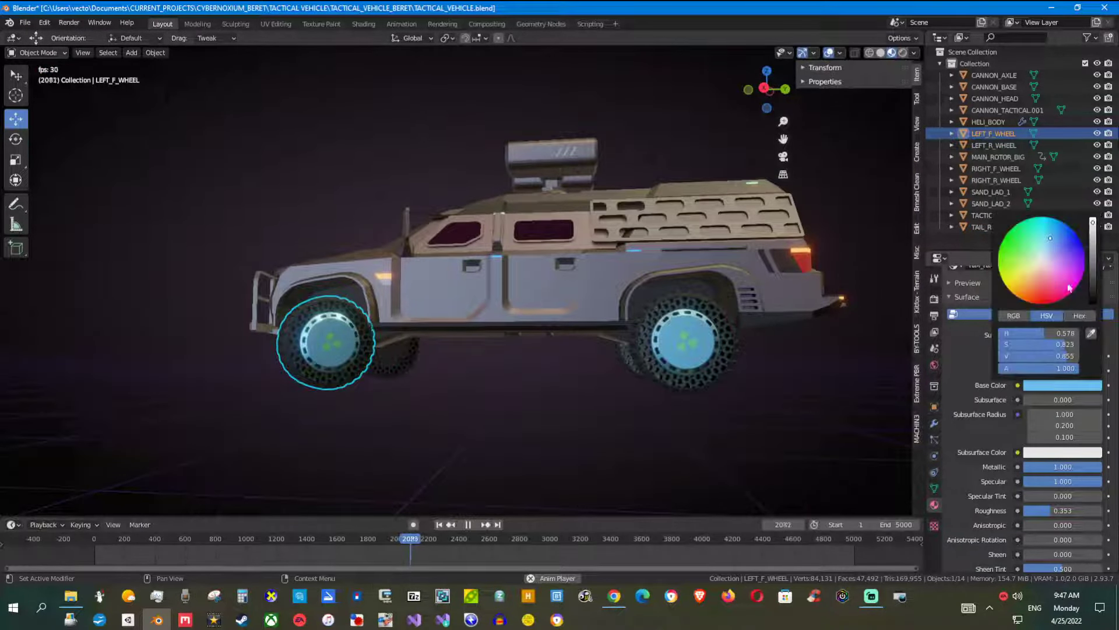
mouse_move(1051, 238)
mouse_down()
mouse_move(1075, 279)
mouse_move(1042, 300)
mouse_move(1038, 263)
mouse_move(1060, 242)
mouse_move(1039, 260)
mouse_move(1093, 236)
mouse_move(1093, 274)
mouse_up()
click(1053, 254)
scroll(1052, 255, down, 5)
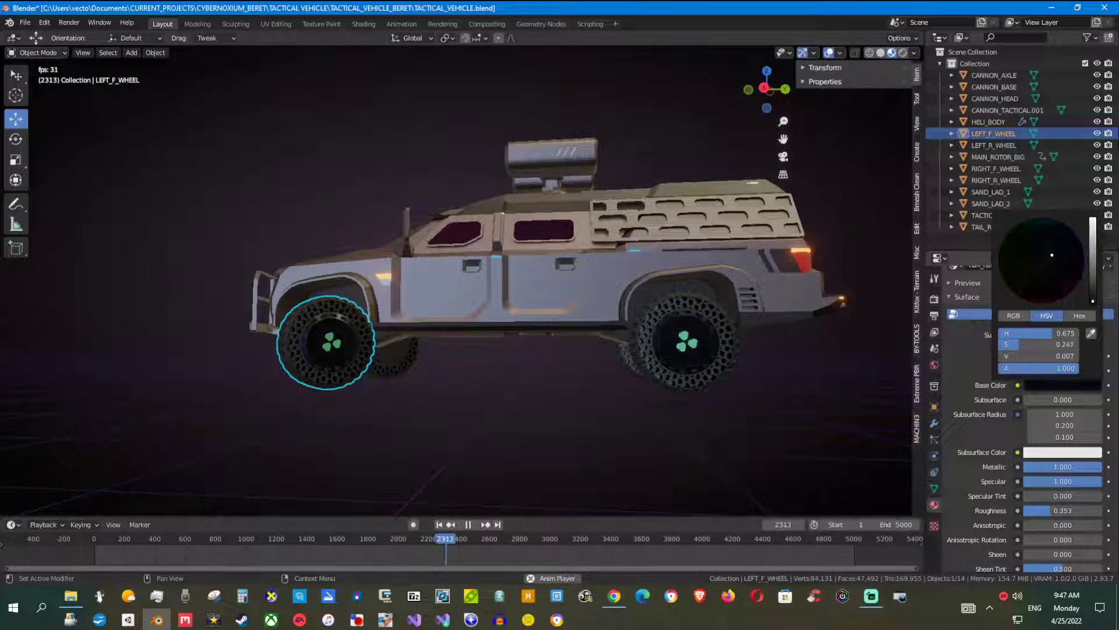
scroll(1052, 255, up, 8)
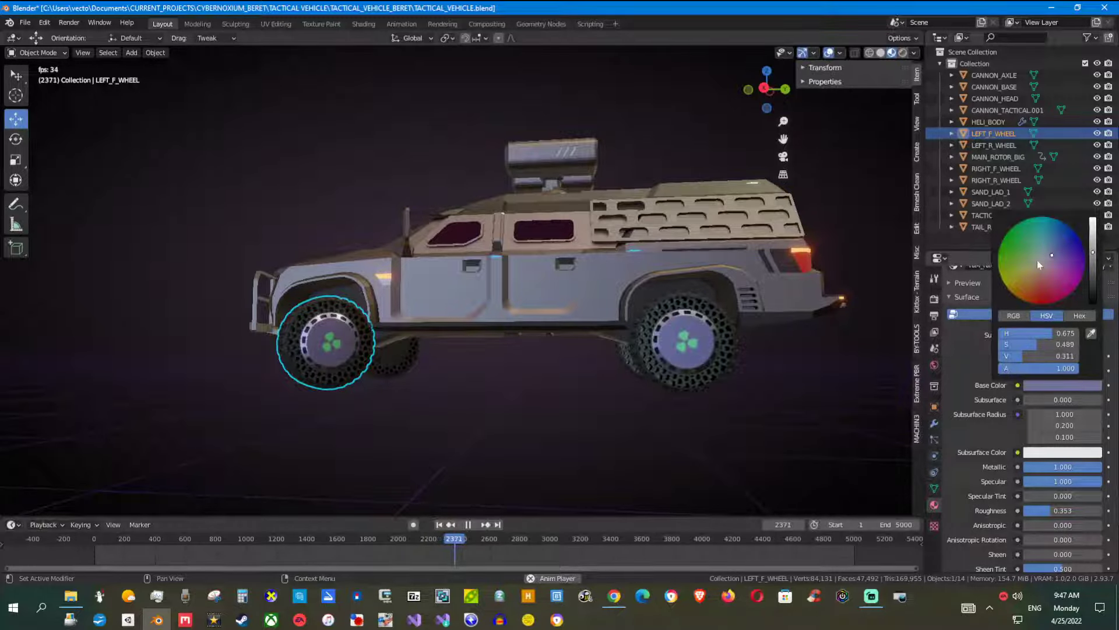
Try olive-yellow and green RIM_RIM_TACTICAL base colors on the wheels and settle on a muted greenish gray with value 0.208.
drag(1043, 282, 1029, 280)
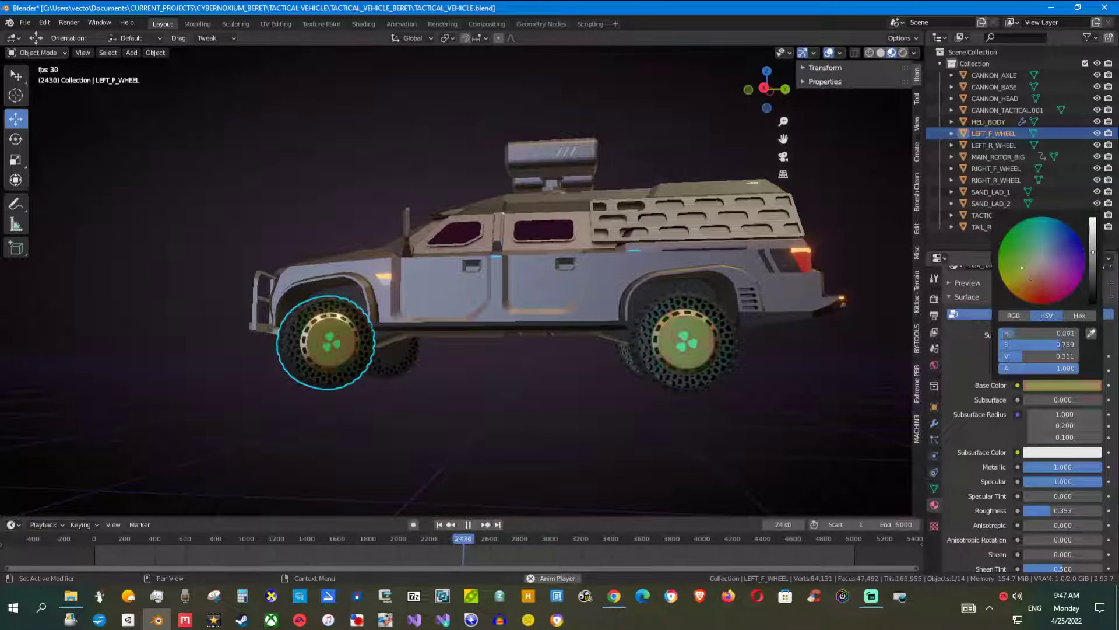
scroll(1042, 259, down, 5)
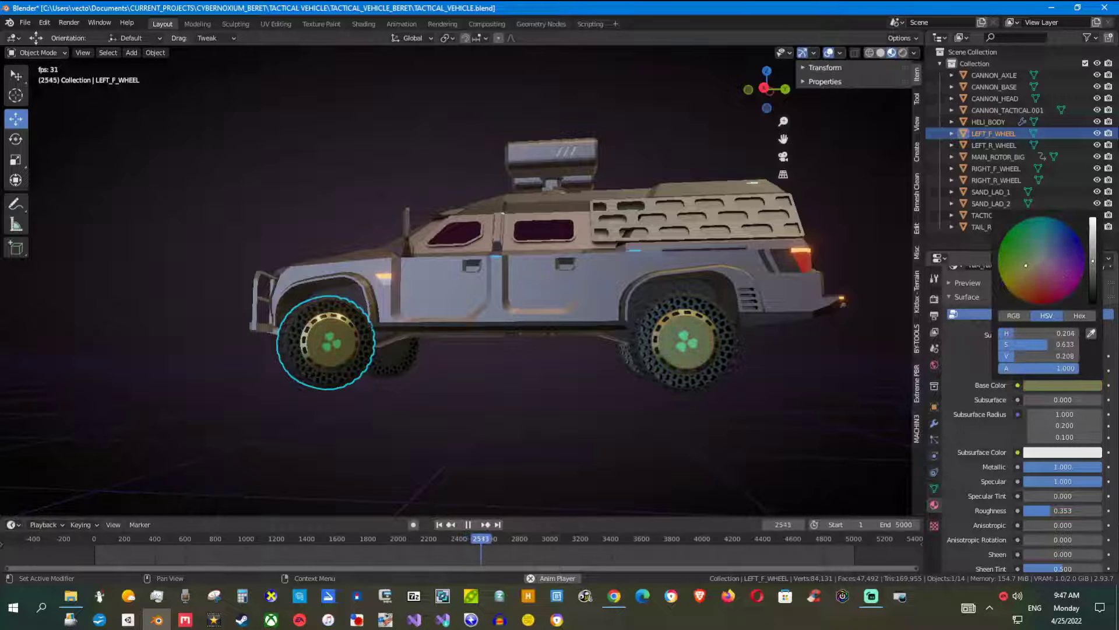
scroll(555, 275, down, 2)
middle_drag(555, 275, 777, 331)
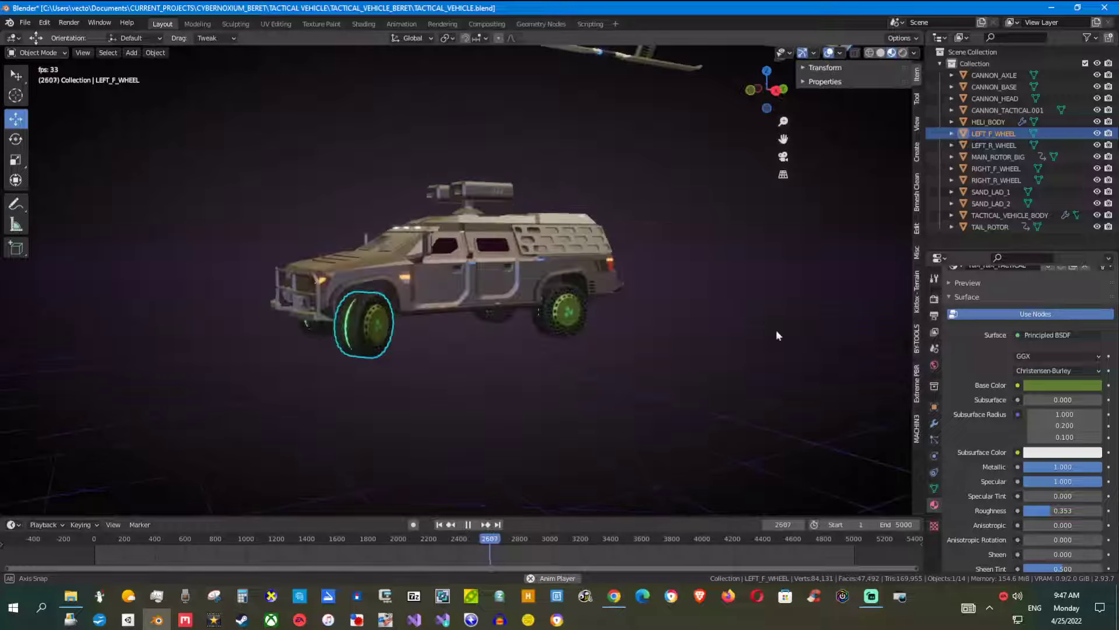
click(1043, 386)
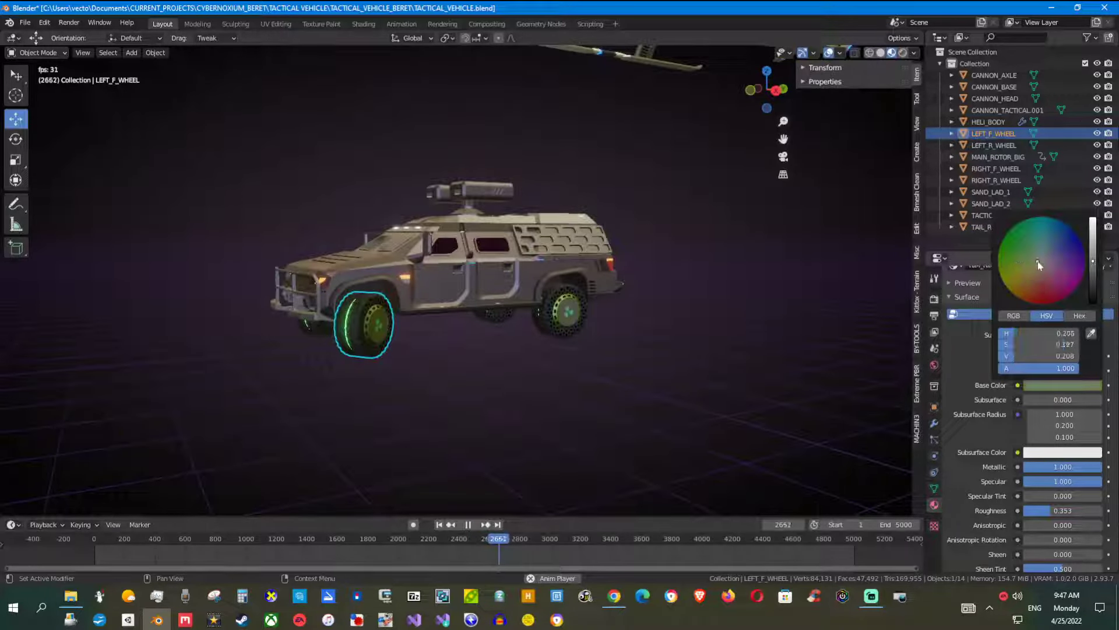
Change the METAL_HELICOPTER base color of the helicopter body to a dark navy blue.
shift+middle_drag(611, 334, 638, 501)
shift+middle_drag(607, 251, 546, 387)
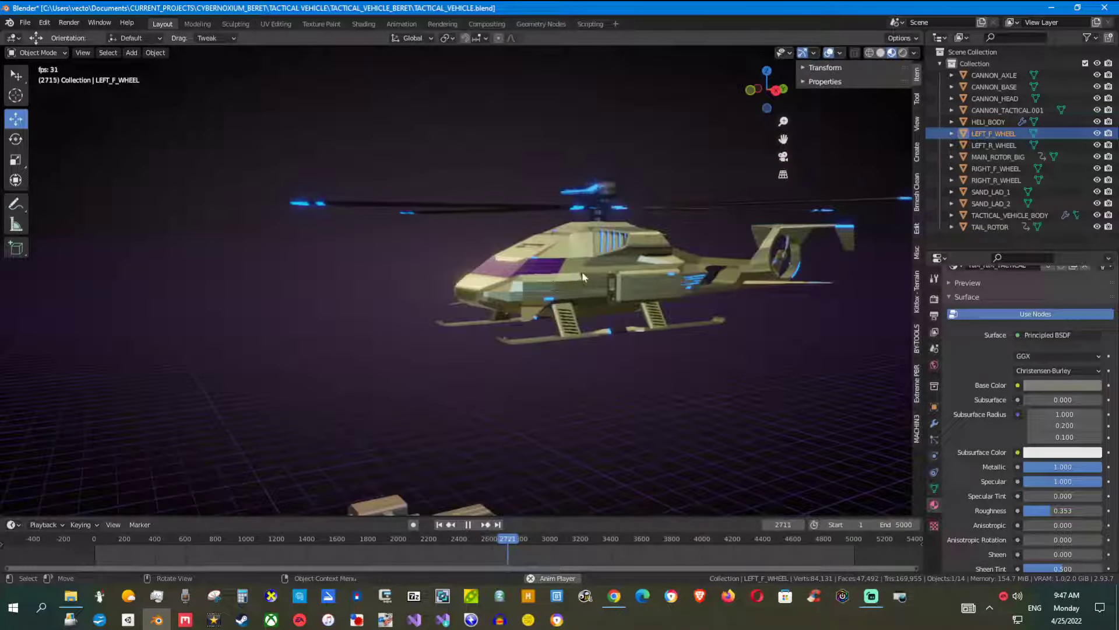
click(581, 273)
scroll(583, 274, up, 2)
scroll(1015, 315, up, 9)
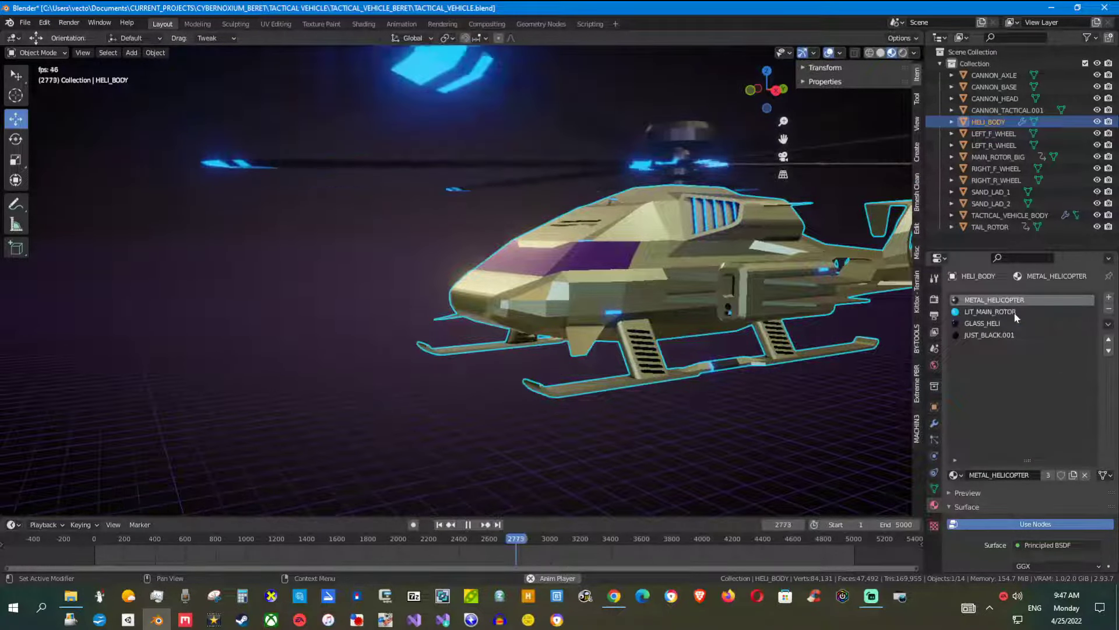
scroll(1014, 316, down, 7)
click(1046, 432)
click(1021, 288)
click(1056, 285)
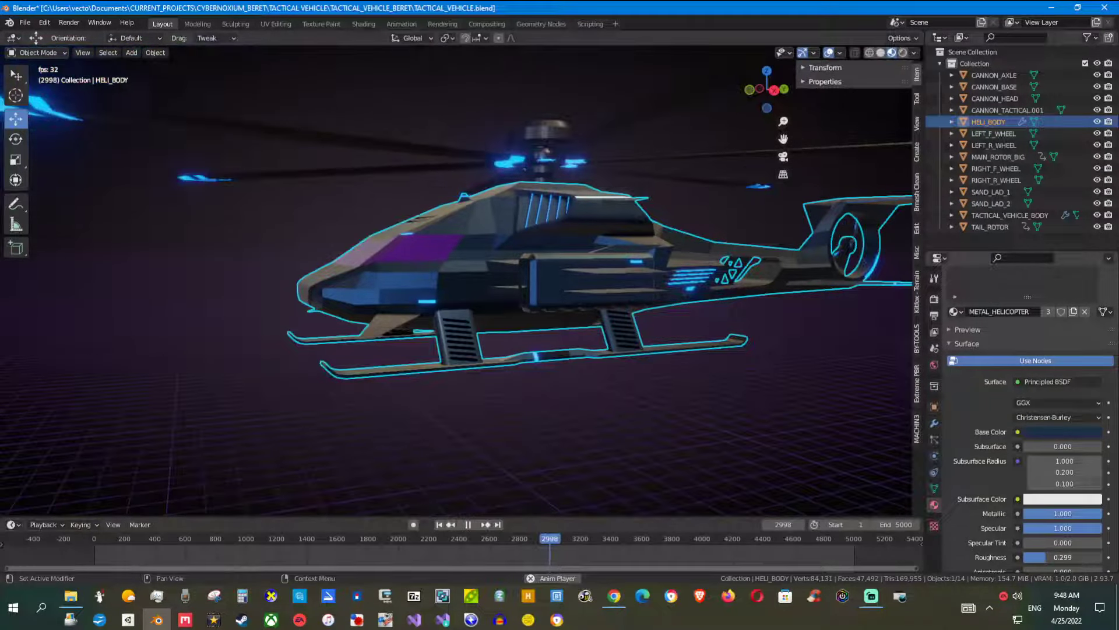
Lower the METAL_HELICOPTER roughness to 0.049, deselect the helicopter body and check its reflections from several angles and distances.
drag(1050, 558, 1029, 558)
middle_drag(532, 201, 437, 328)
click(366, 331)
scroll(366, 327, up, 2)
middle_drag(368, 312, 474, 338)
scroll(473, 333, down, 5)
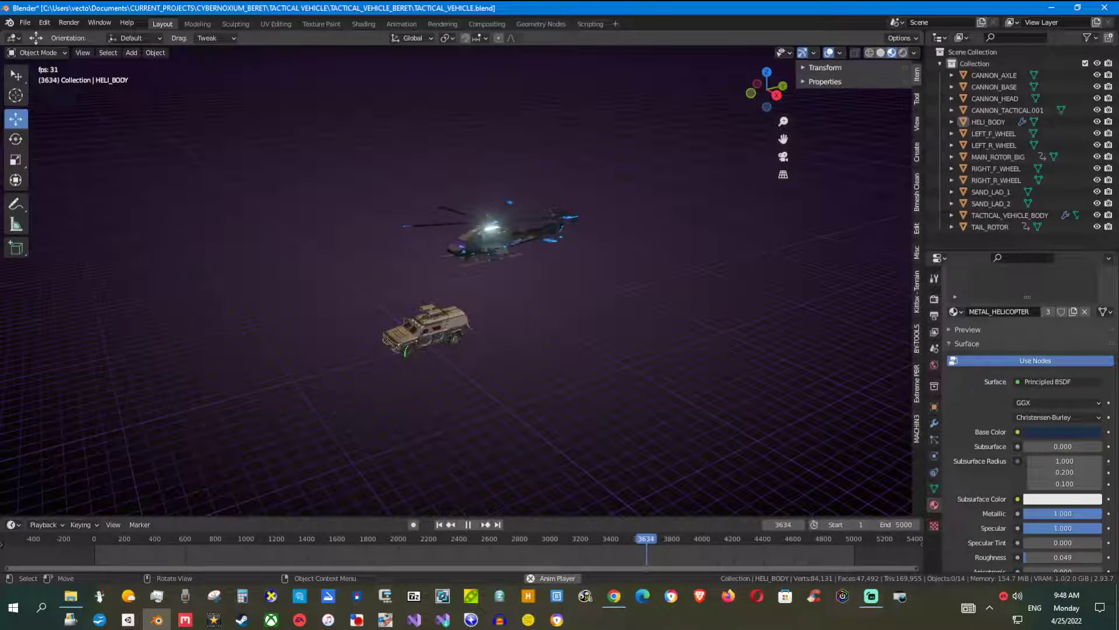